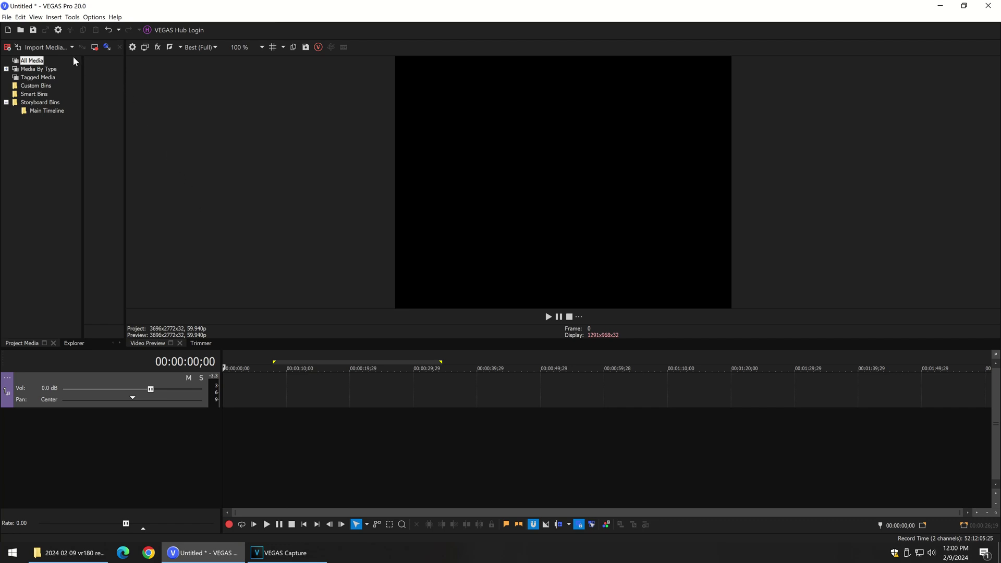
Step: Import the L and R ZCAM0006 MOV fisheye clips into Project Media
{"action": "left_click_drag", "start_coordinate": [124, 110], "coordinate": [140, 95]}
{"action": "left_click", "coordinate": [44, 47]}
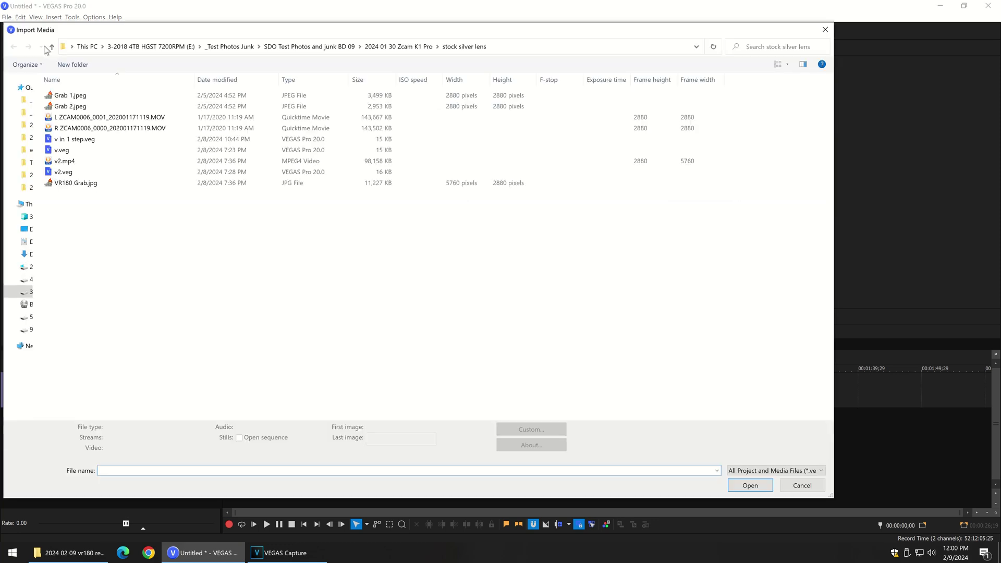
{"action": "left_click", "coordinate": [111, 117]}
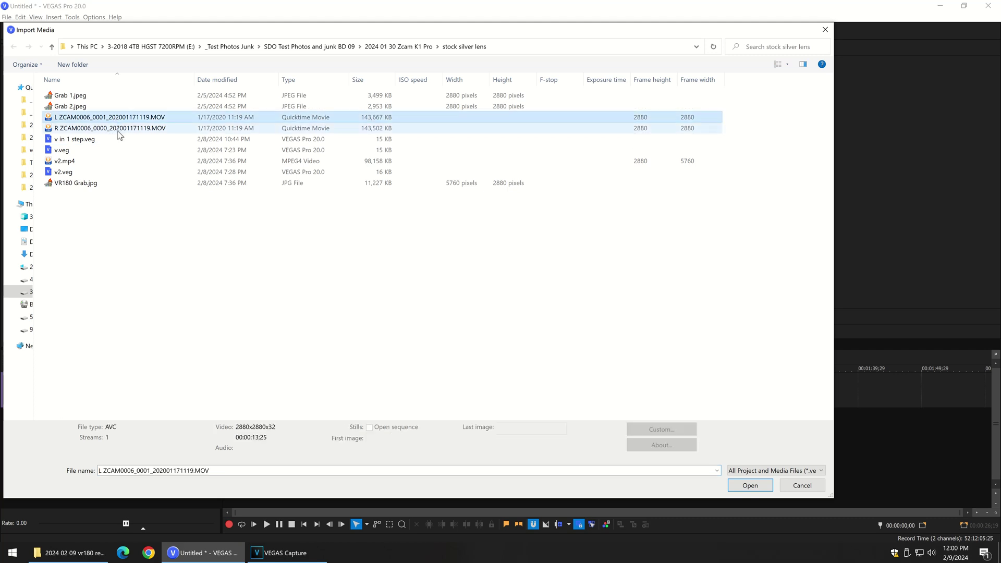
{"action": "left_click", "coordinate": [118, 129], "text": "shift"}
{"action": "left_click", "coordinate": [750, 486]}
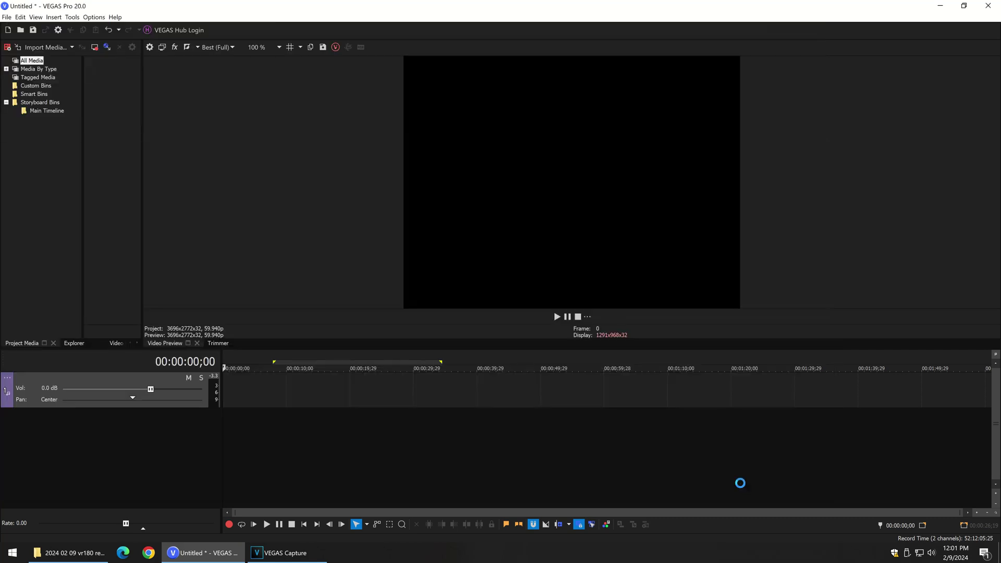
Step: Widen the media bin and place the L clip on the timeline
{"action": "left_click_drag", "start_coordinate": [142, 196], "coordinate": [204, 198]}
{"action": "left_click", "coordinate": [121, 157]}
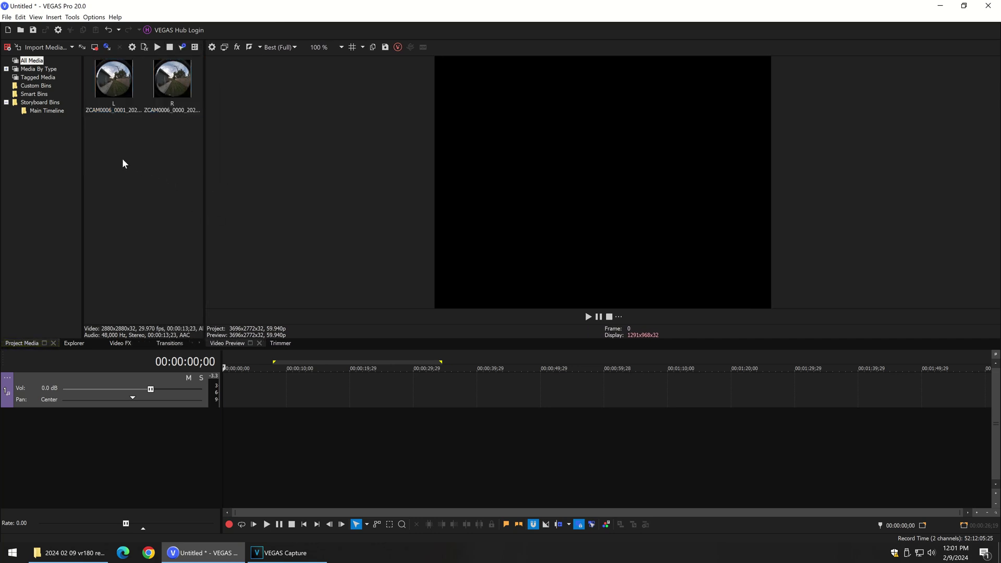
{"action": "left_click_drag", "start_coordinate": [205, 157], "coordinate": [217, 151]}
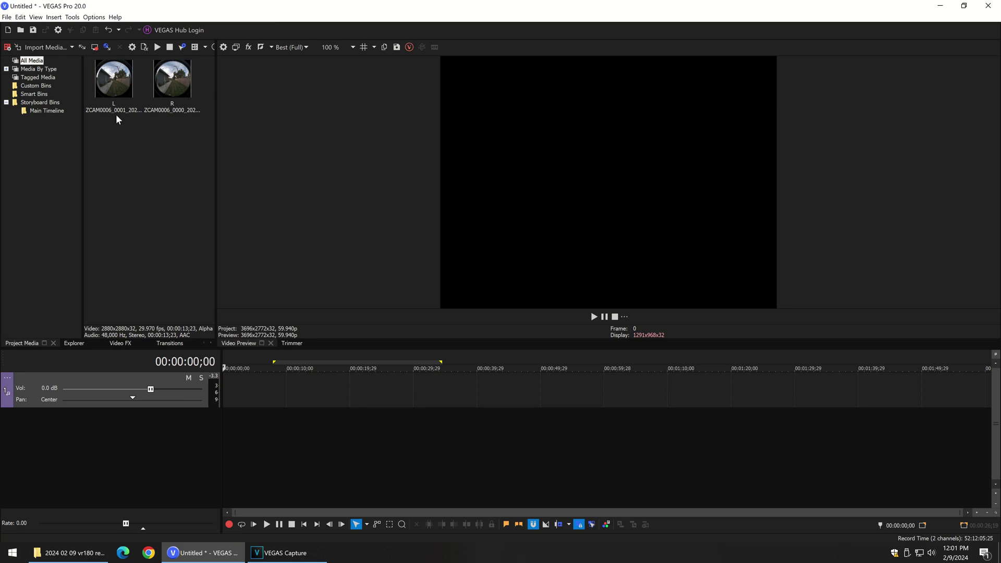
{"action": "left_click_drag", "start_coordinate": [111, 110], "coordinate": [106, 385]}
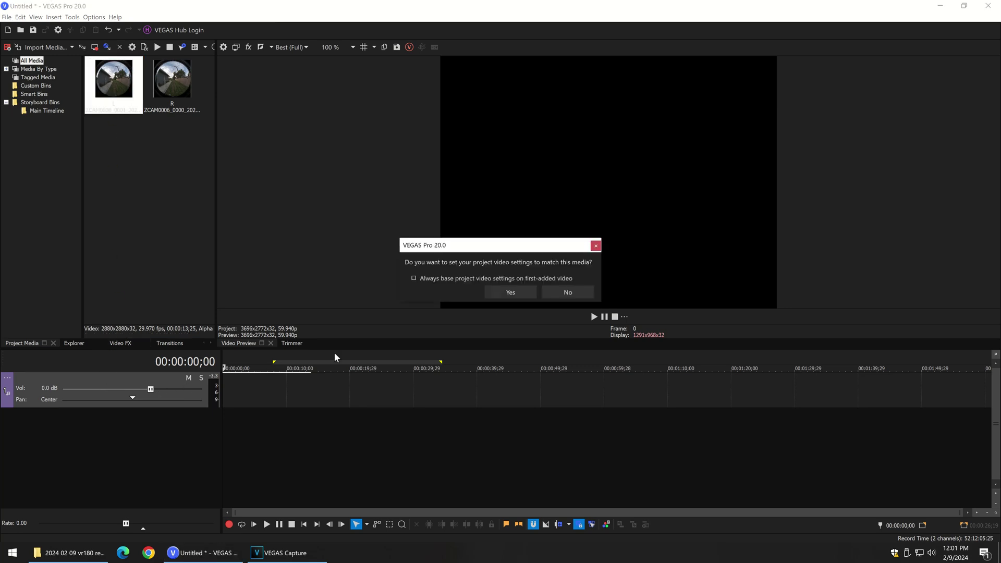
Step: Match project video settings to the clip and put the R clip on a second video track
{"action": "left_click", "coordinate": [510, 293]}
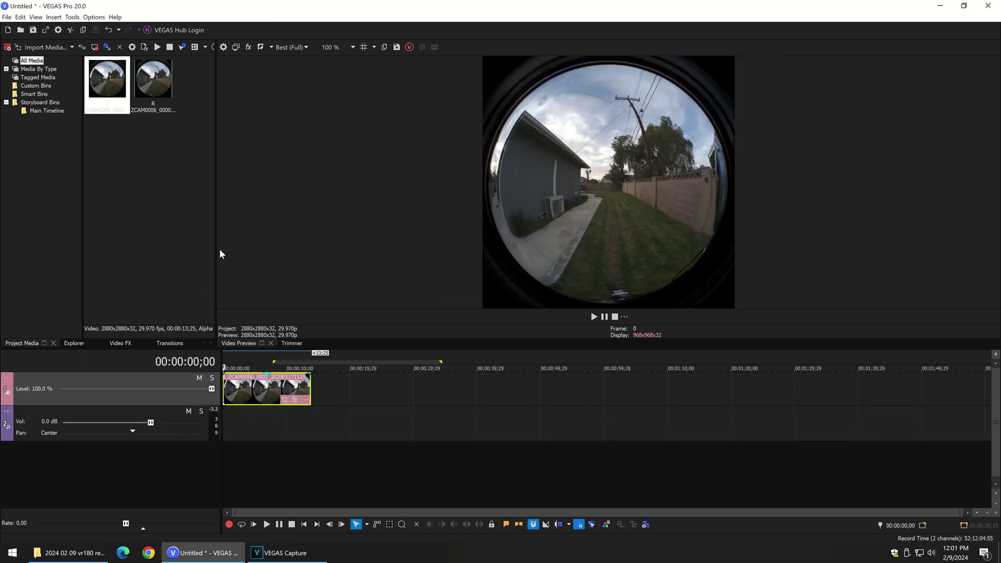
{"action": "left_click_drag", "start_coordinate": [215, 250], "coordinate": [196, 251]}
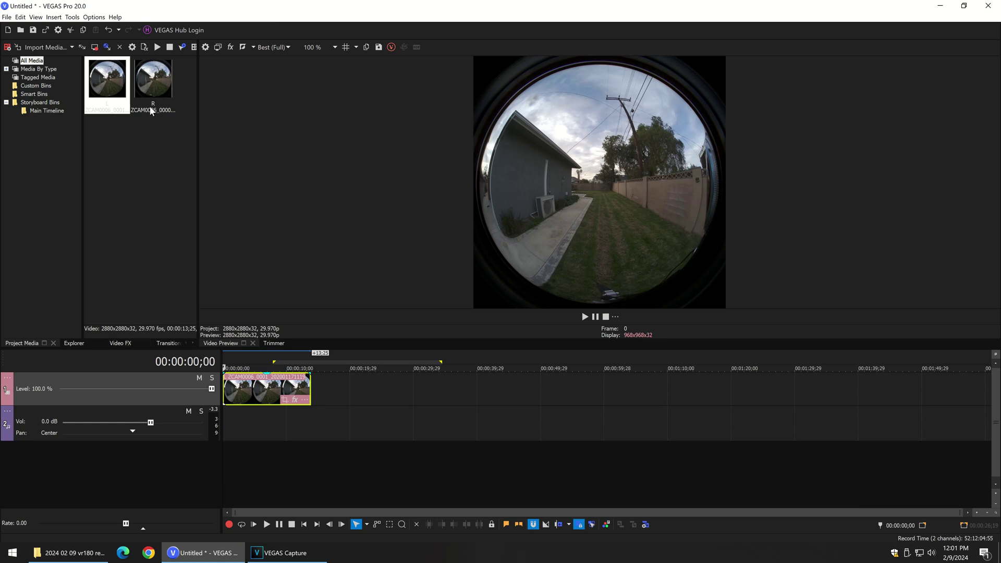
{"action": "left_click_drag", "start_coordinate": [151, 111], "coordinate": [162, 453]}
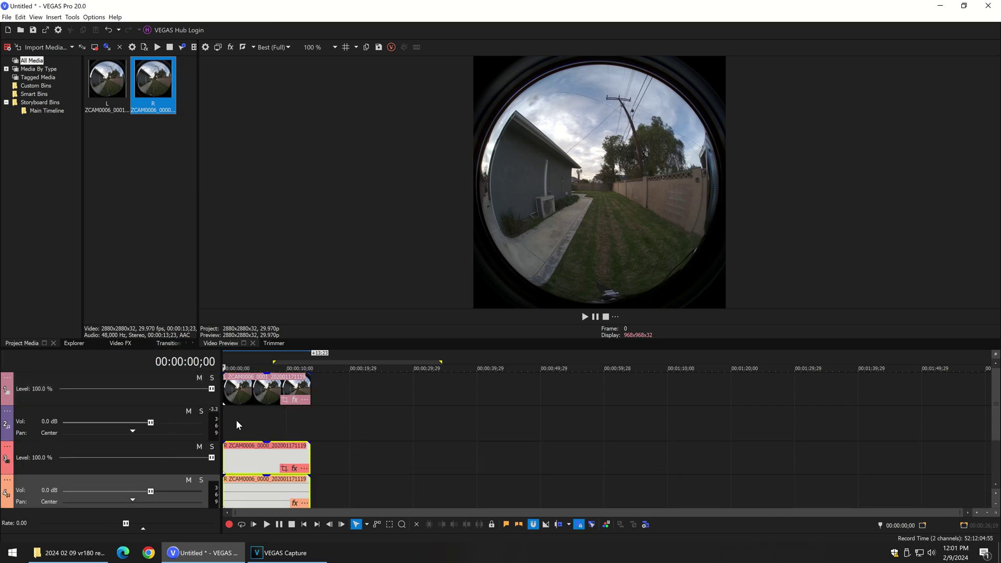
Step: Delete the L clip's audio track so only one audio track remains
{"action": "right_click", "coordinate": [141, 410]}
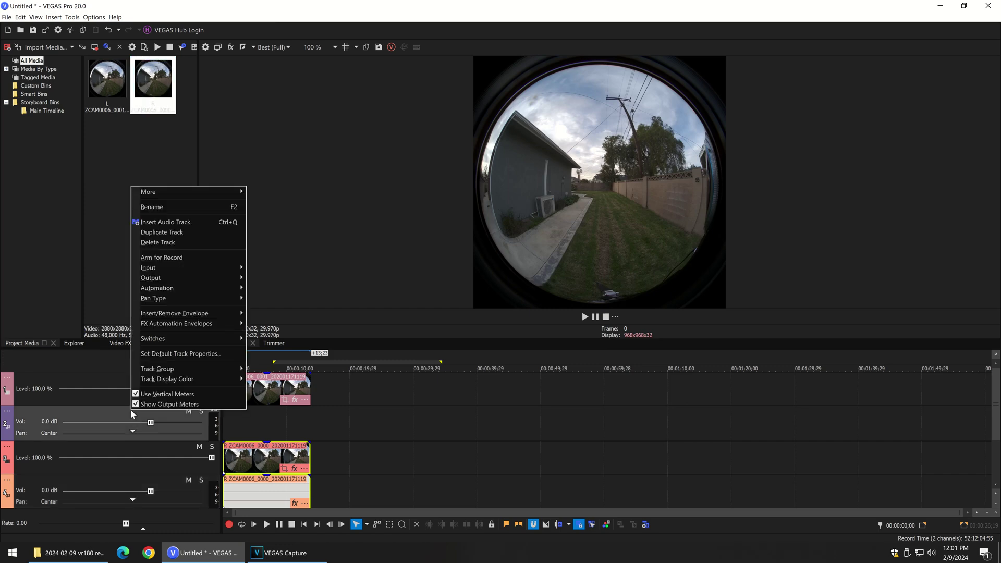
{"action": "left_click", "coordinate": [158, 243]}
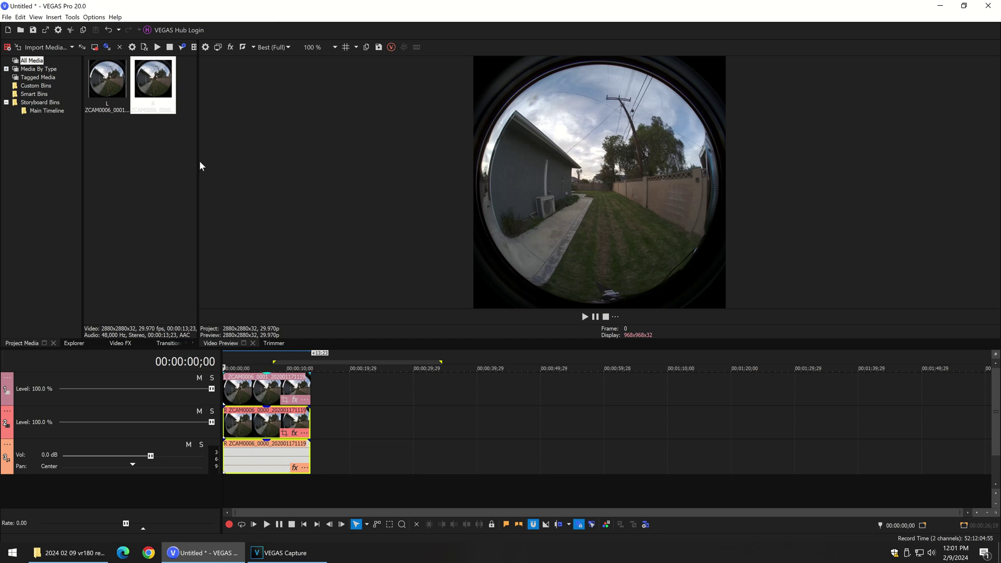
{"action": "left_click_drag", "start_coordinate": [198, 166], "coordinate": [3, 166]}
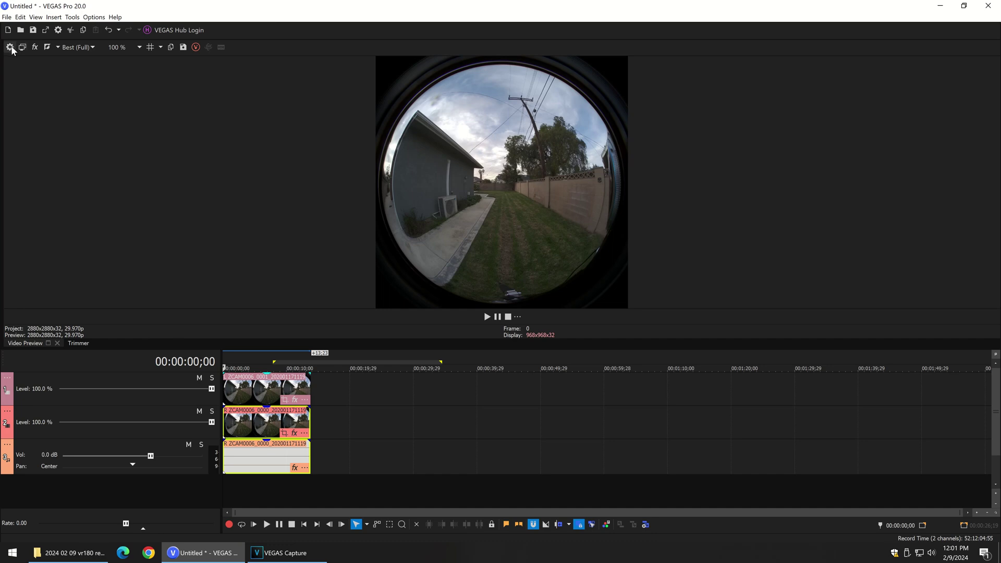
Step: Set Stereoscopic 3D mode to Blend in the Advanced project video properties
{"action": "left_click", "coordinate": [10, 48]}
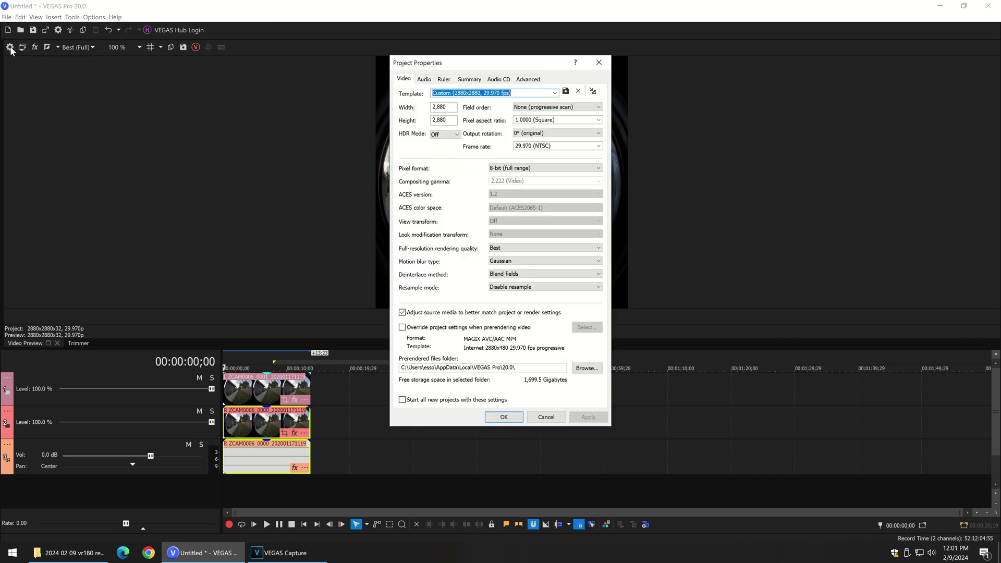
{"action": "left_click", "coordinate": [527, 82]}
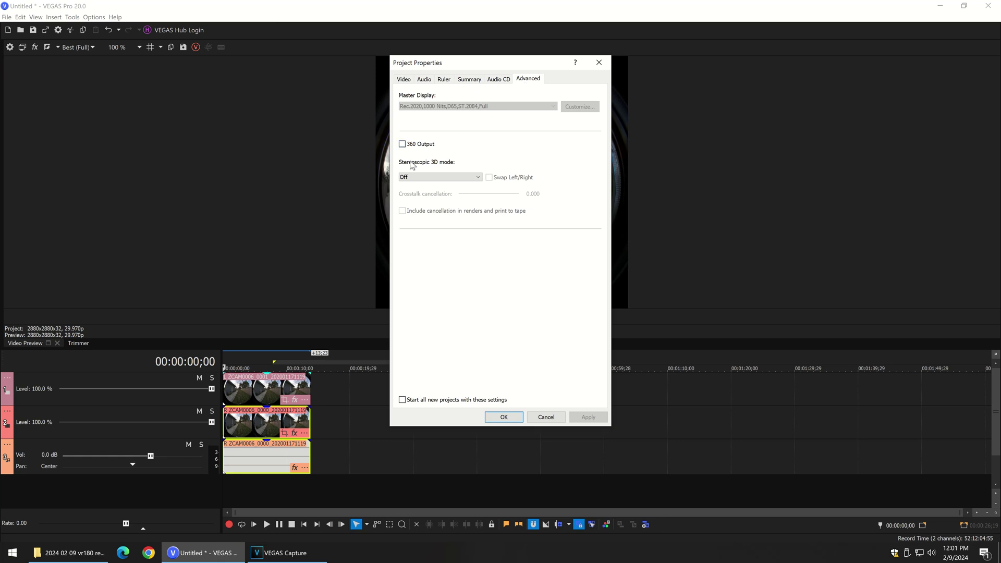
{"action": "left_click", "coordinate": [422, 178]}
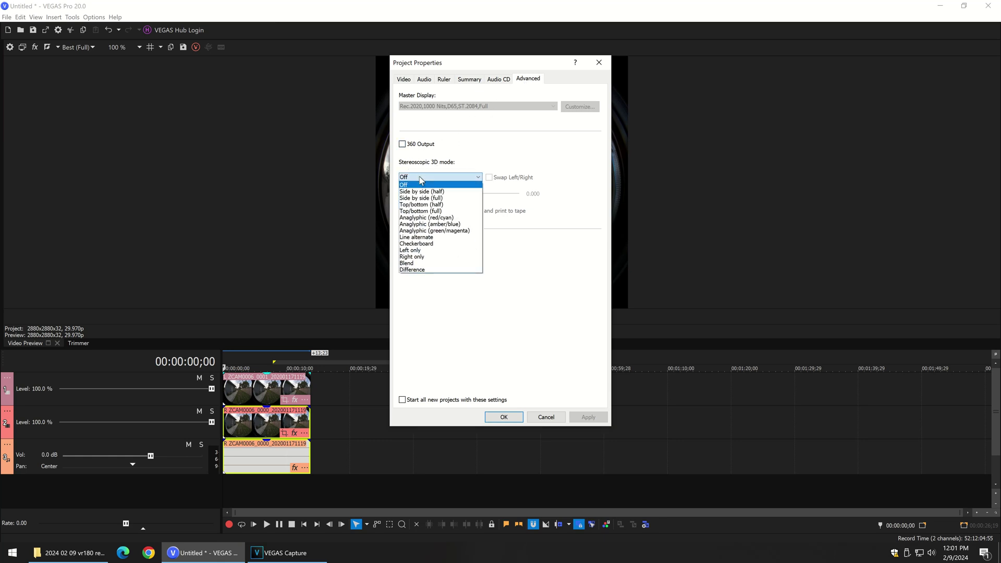
{"action": "left_click", "coordinate": [411, 264]}
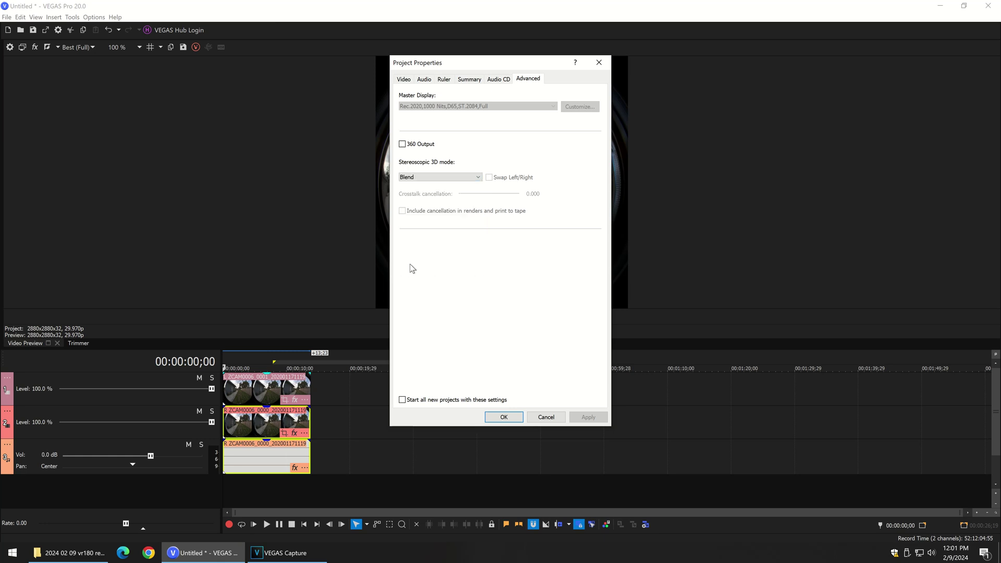
{"action": "left_click", "coordinate": [503, 418]}
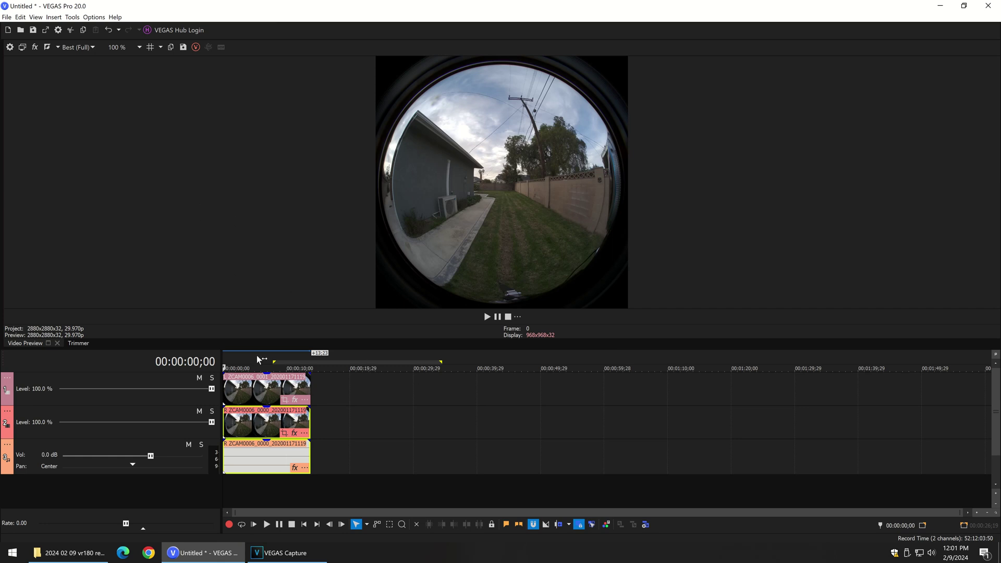
Step: Pair the L and R video events as a stereoscopic 3D subclip
{"action": "left_click", "coordinate": [244, 392]}
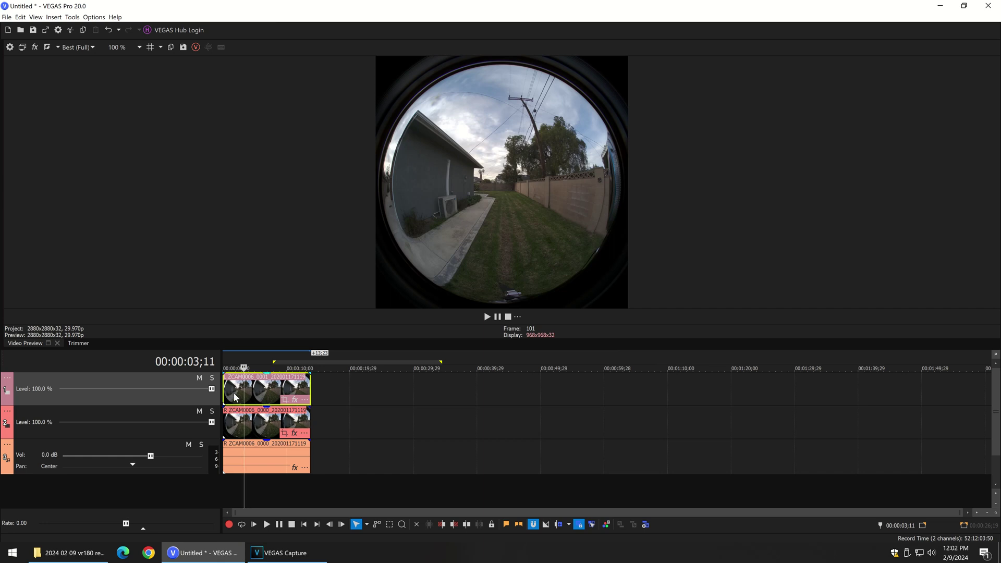
{"action": "left_click", "coordinate": [236, 429], "text": "ctrl"}
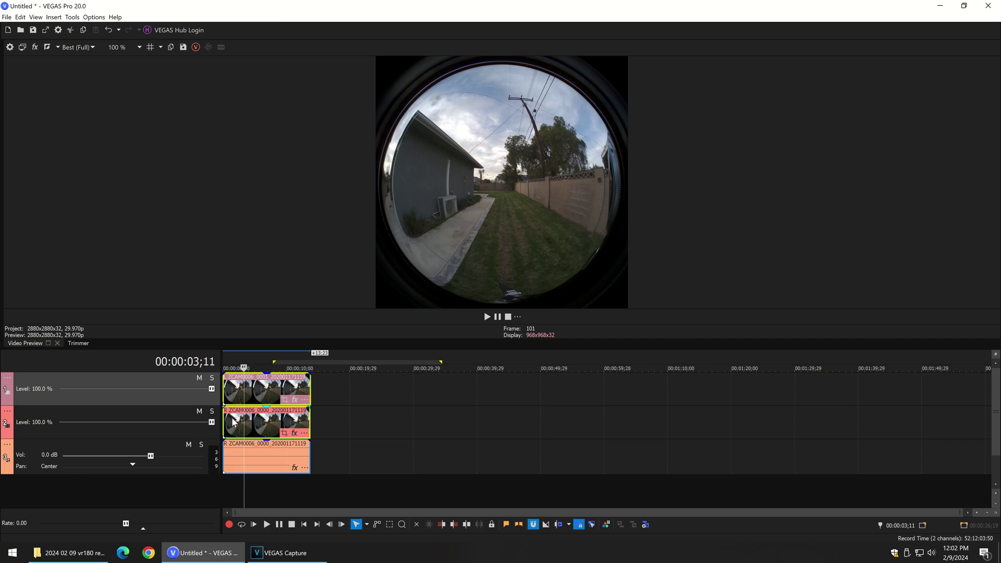
{"action": "right_click", "coordinate": [233, 421]}
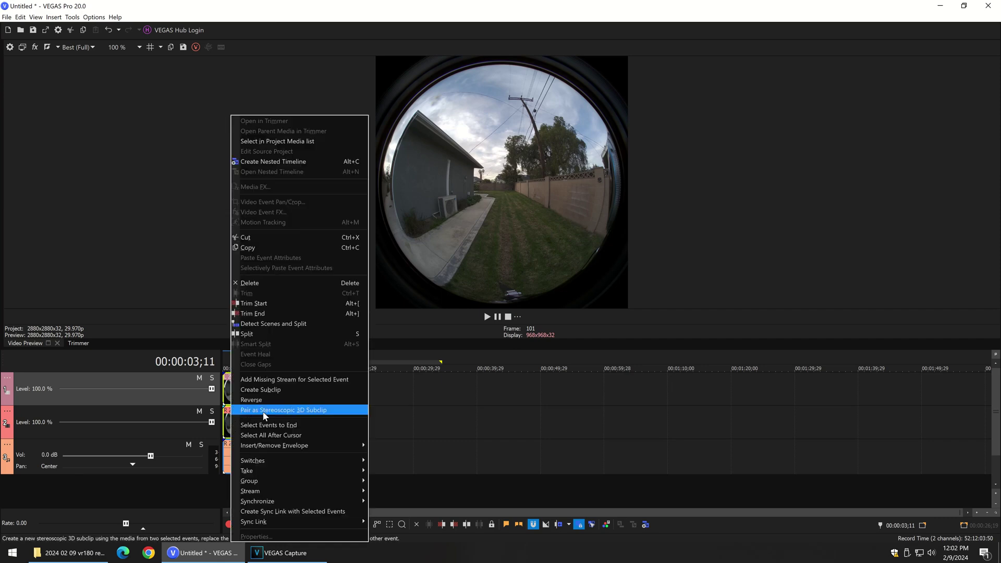
{"action": "left_click", "coordinate": [307, 411]}
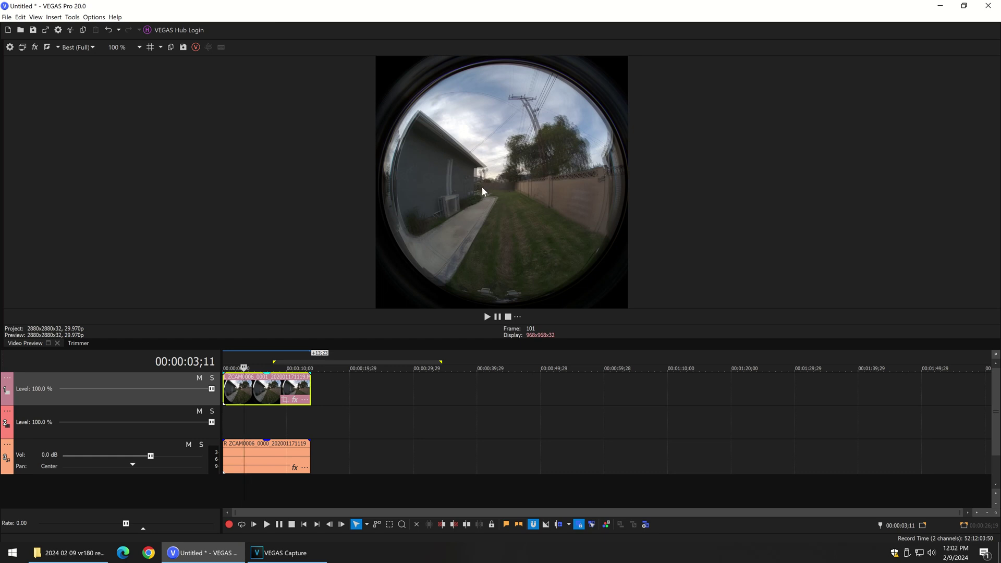
Step: Delete the now-empty video track 2 and enlarge the preview
{"action": "right_click", "coordinate": [137, 431]}
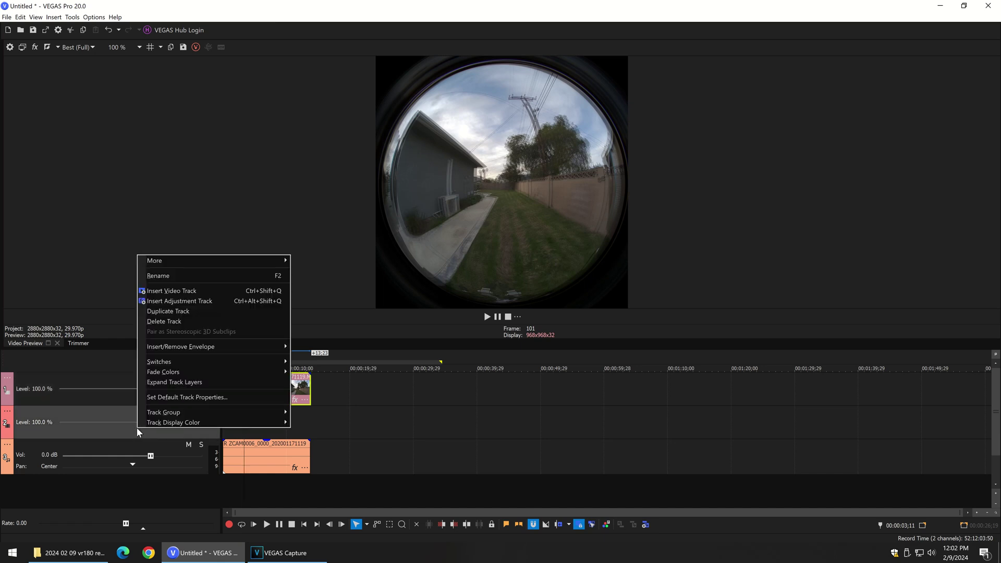
{"action": "left_click", "coordinate": [181, 320]}
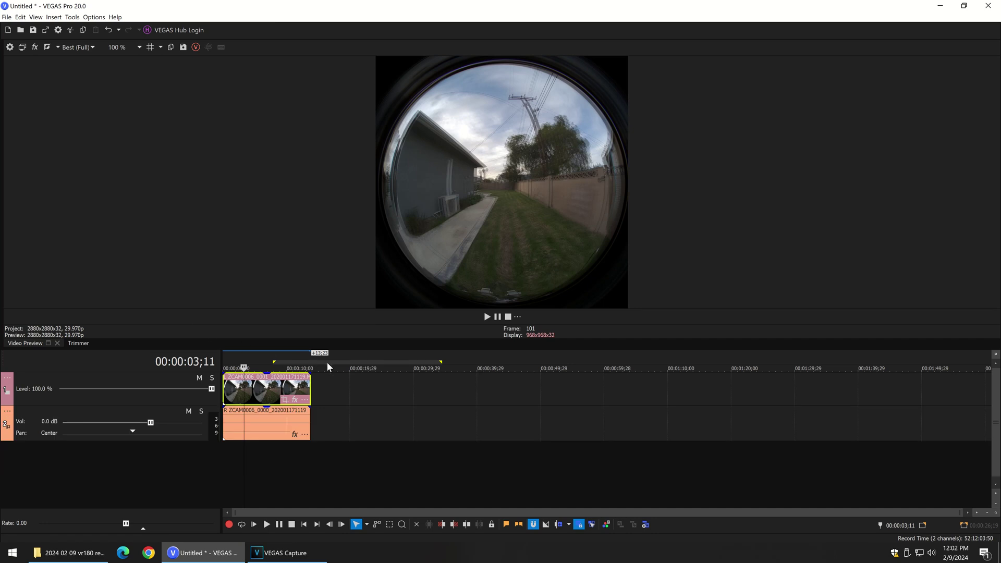
{"action": "left_click_drag", "start_coordinate": [358, 348], "coordinate": [363, 416]}
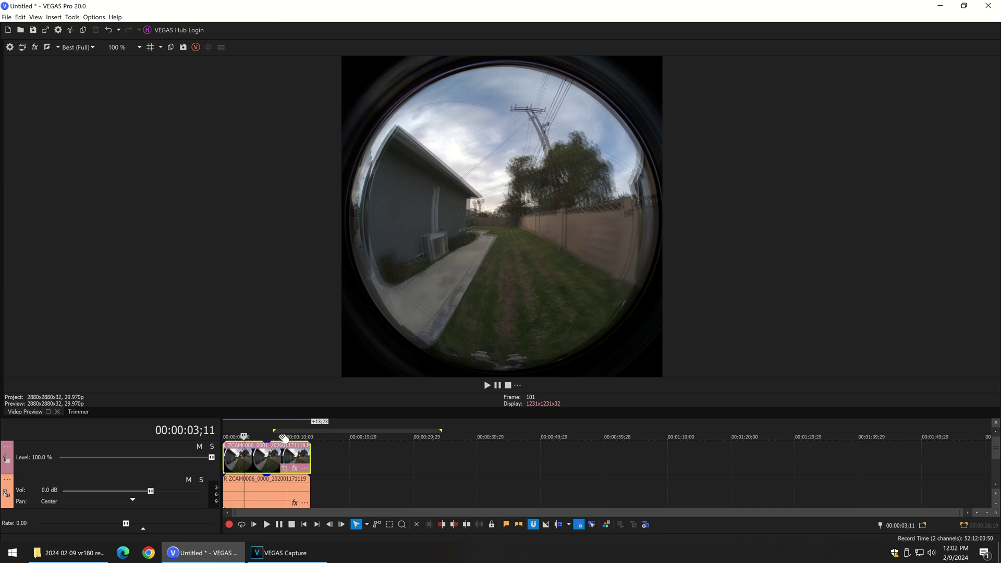
Step: Apply Stereoscopic 3D Adjust, auto-correct the alignment, and reset Keystone to 0.0000
{"action": "left_click", "coordinate": [294, 469]}
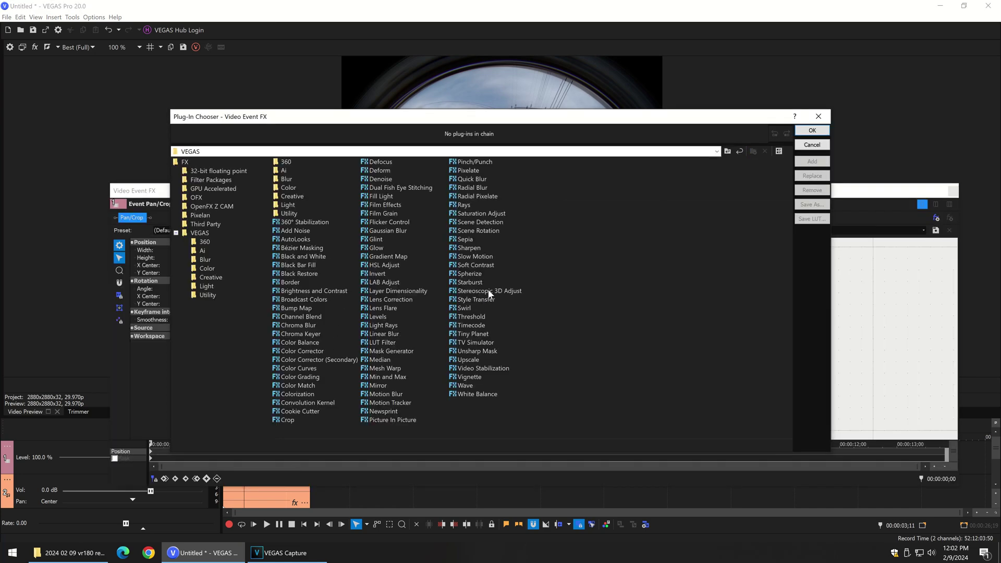
{"action": "double_click", "coordinate": [489, 291]}
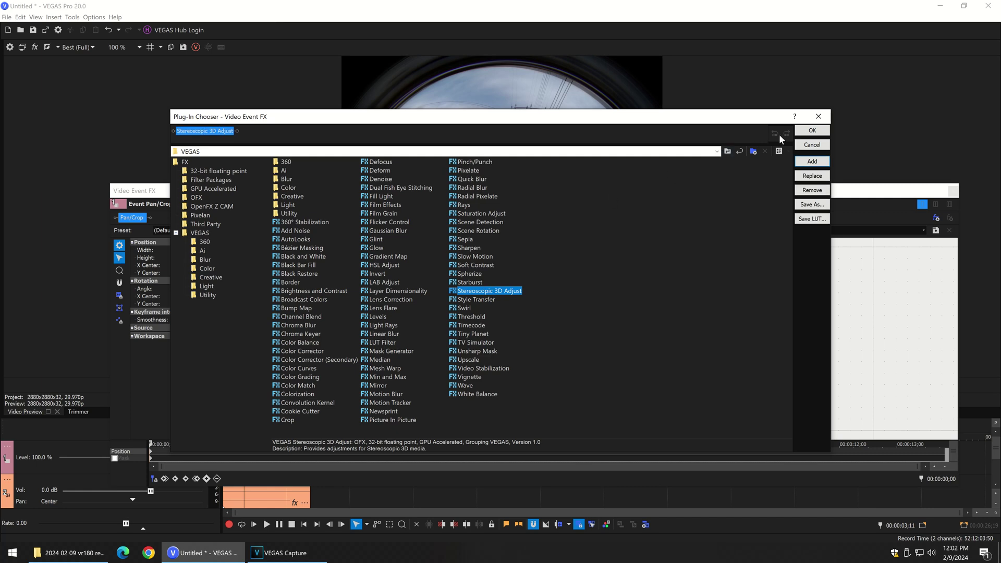
{"action": "left_click", "coordinate": [813, 131]}
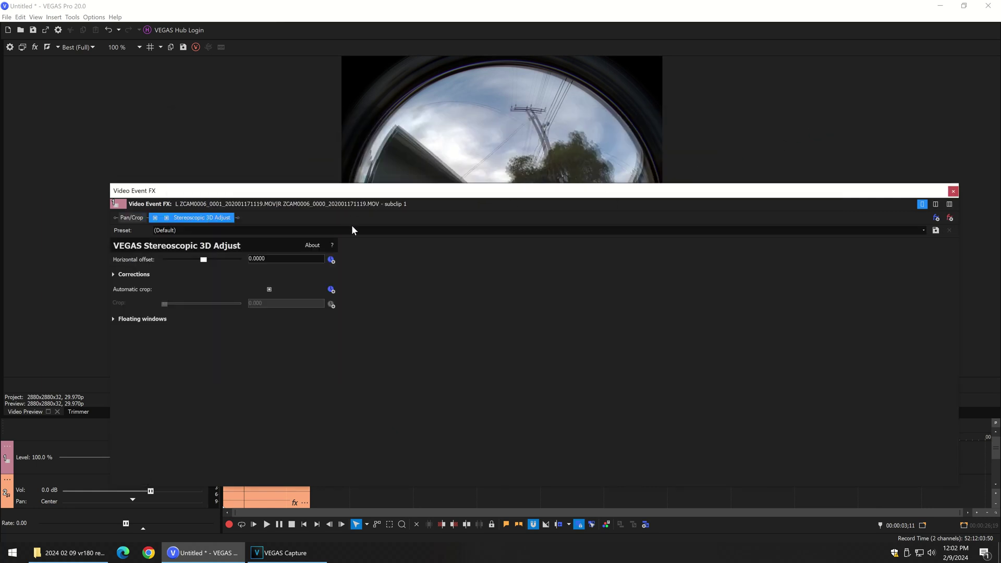
{"action": "left_click", "coordinate": [113, 275]}
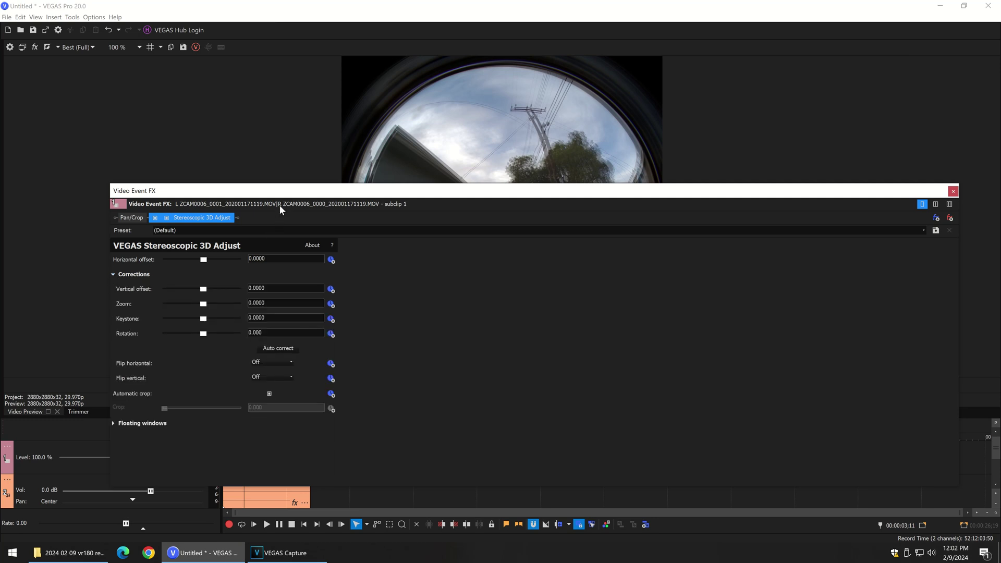
{"action": "left_click_drag", "start_coordinate": [279, 191], "coordinate": [322, 302]}
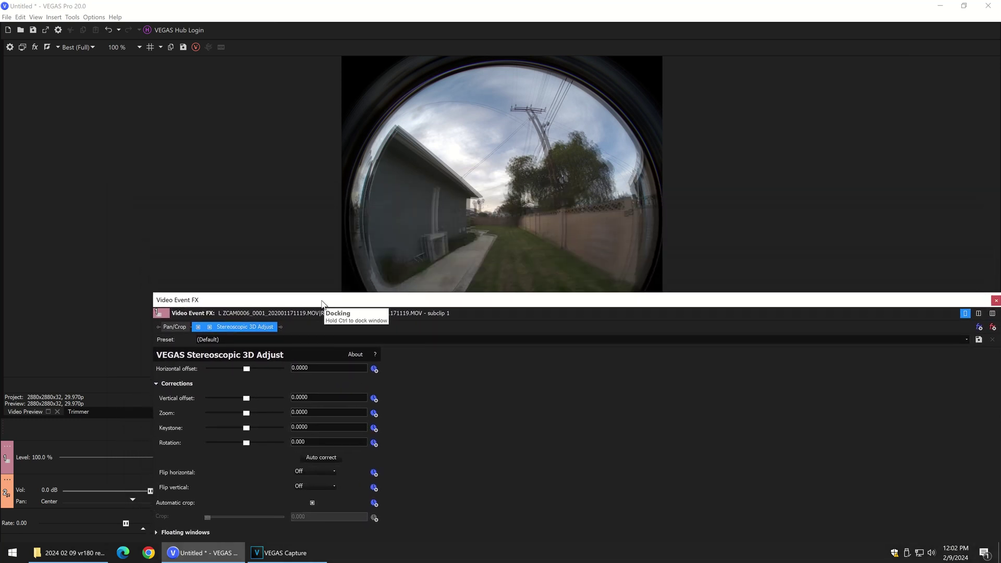
{"action": "left_click", "coordinate": [317, 458]}
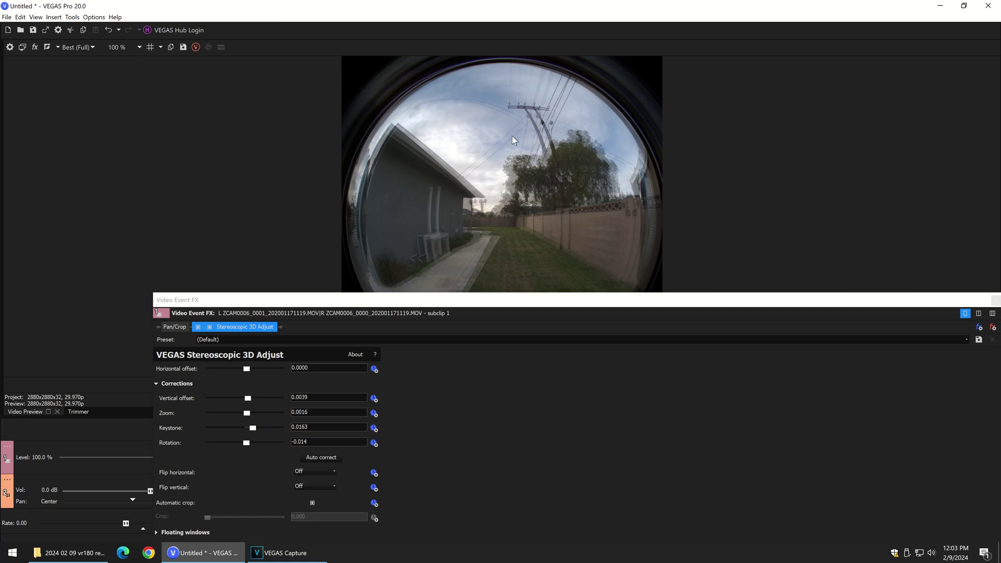
{"action": "double_click", "coordinate": [252, 429]}
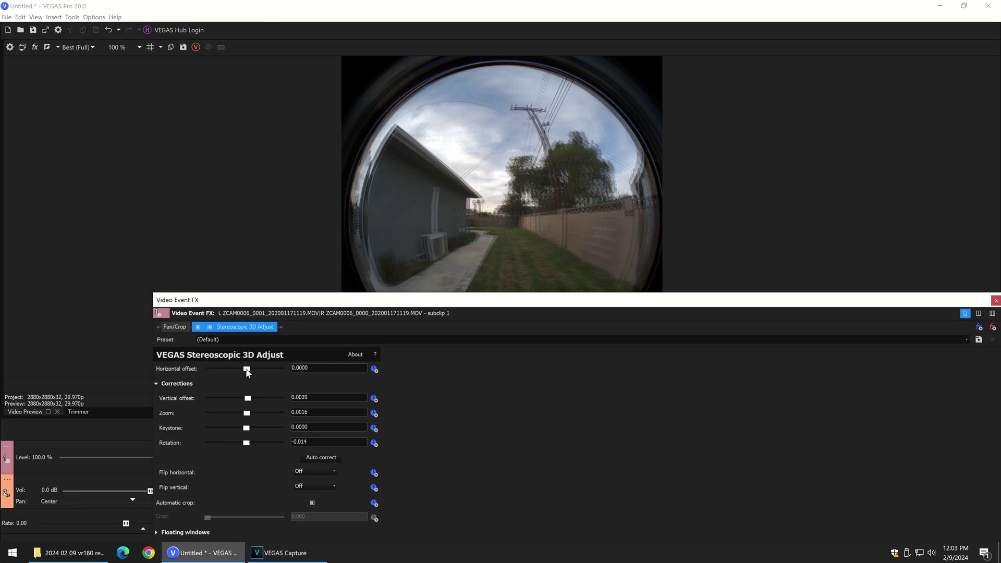
Step: Set the horizontal offset to -0.0148 and disable preview scaling
{"action": "left_click_drag", "start_coordinate": [247, 371], "coordinate": [242, 367]}
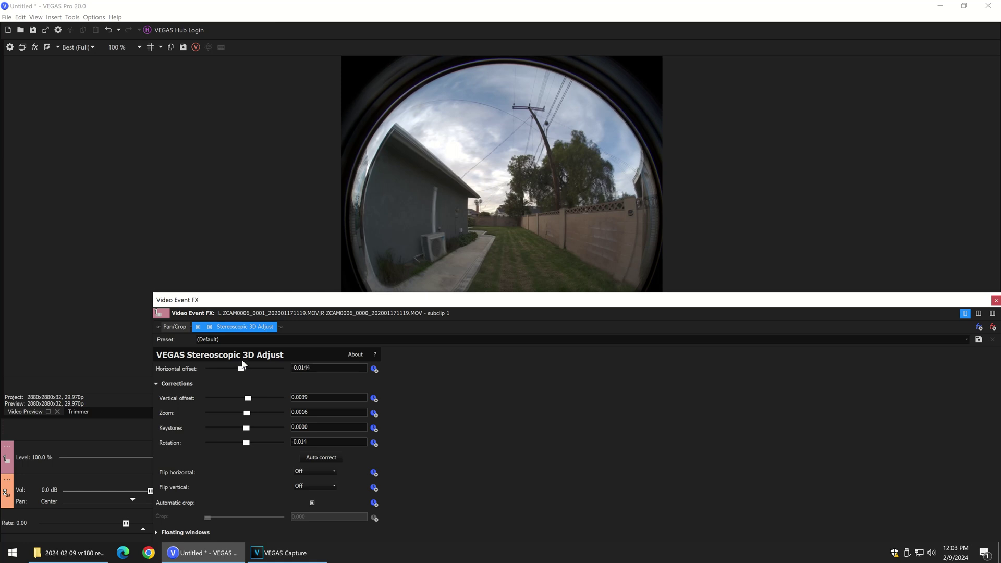
{"action": "left_click", "coordinate": [392, 191]}
{"action": "right_click", "coordinate": [391, 192]}
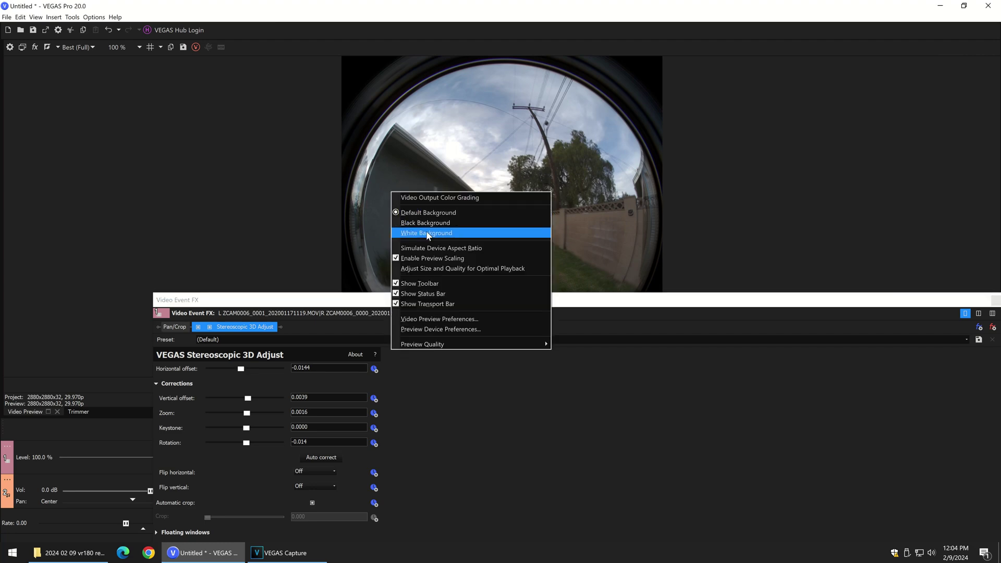
{"action": "left_click", "coordinate": [419, 261]}
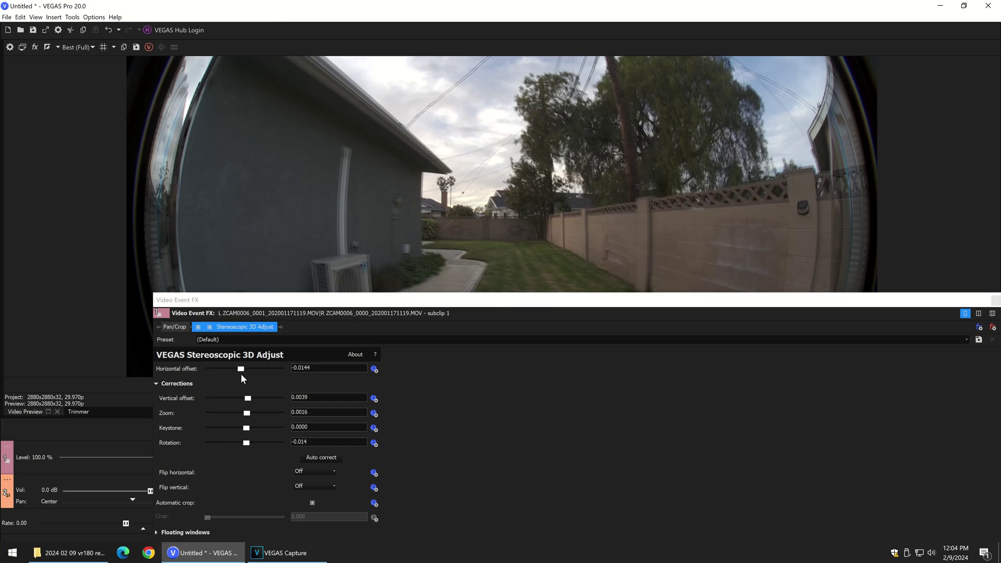
{"action": "left_click_drag", "start_coordinate": [241, 370], "coordinate": [240, 377]}
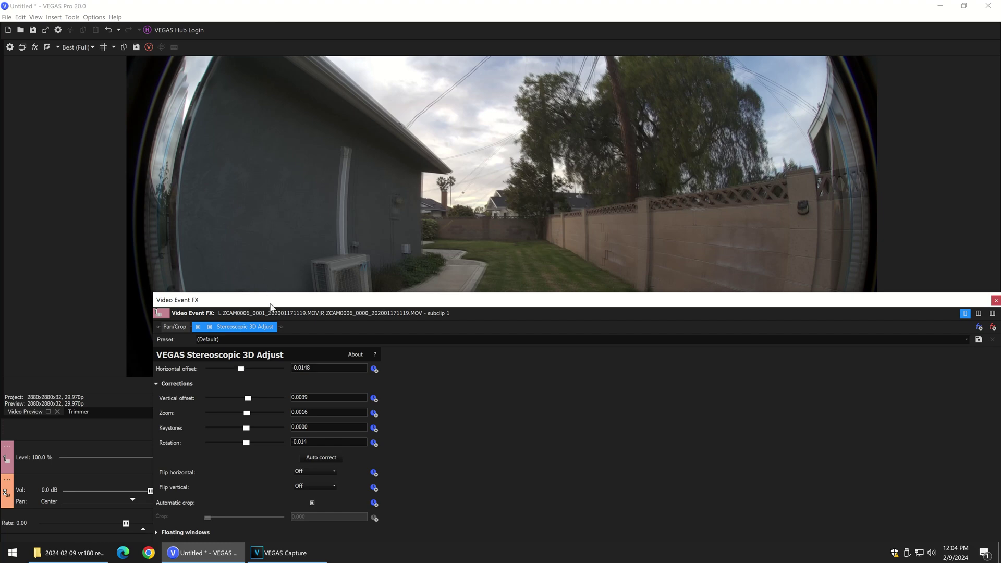
Step: Show the clip's Event Pan/Crop settings and move the FX window lower
{"action": "left_click", "coordinate": [180, 327]}
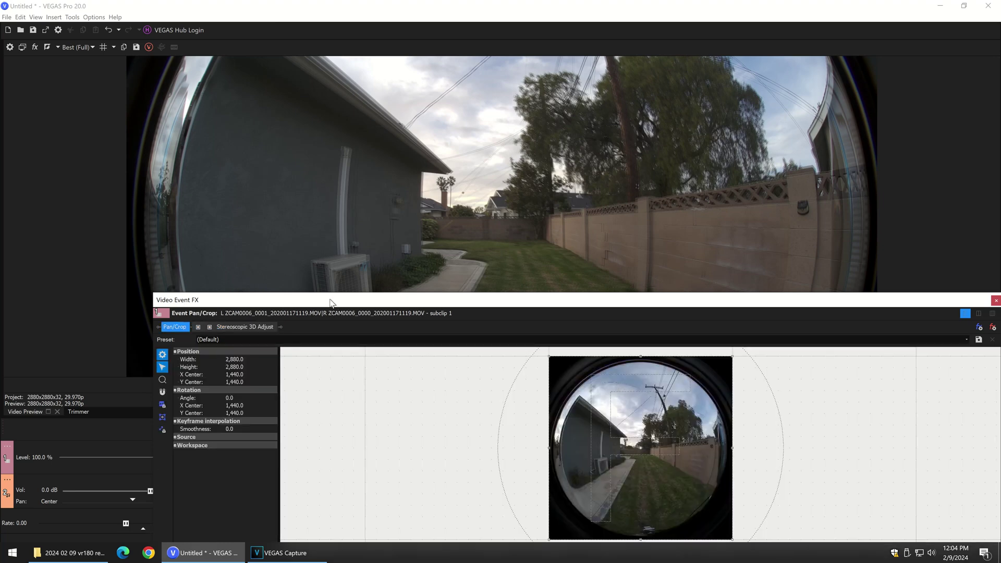
{"action": "left_click_drag", "start_coordinate": [333, 300], "coordinate": [333, 397]}
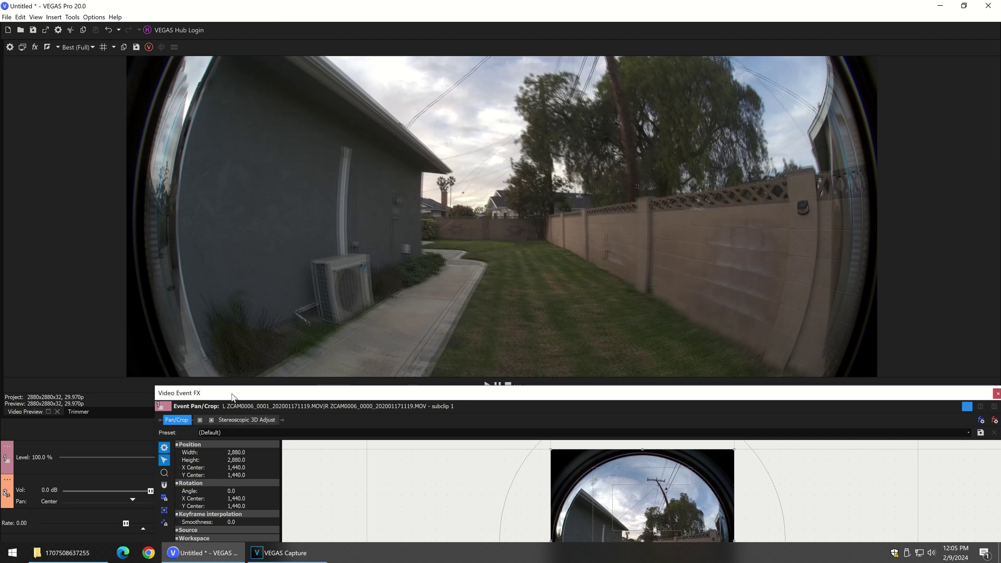
Step: Set the Pan/Crop Width and Height to 2,500 each
{"action": "left_click", "coordinate": [194, 417]}
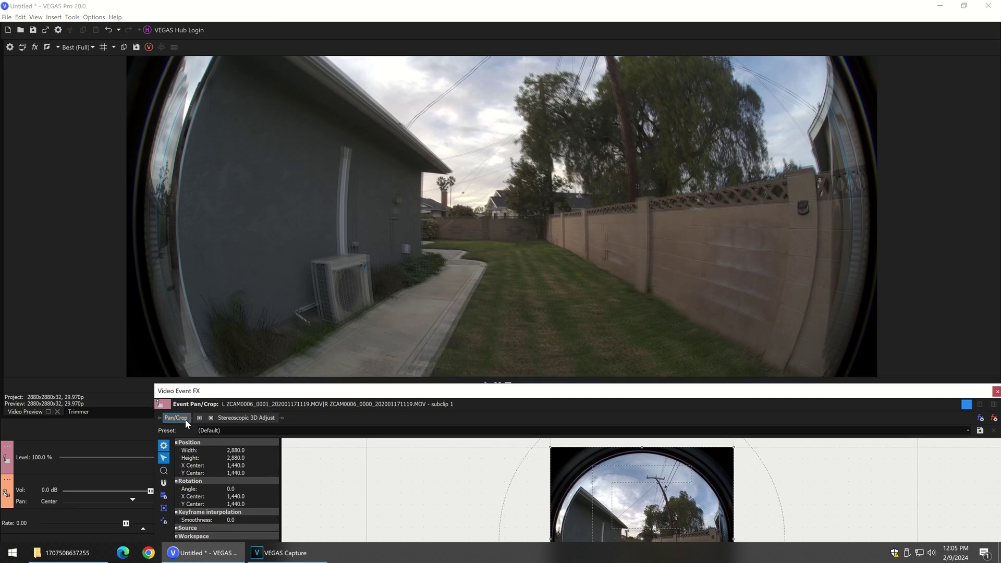
{"action": "left_click", "coordinate": [233, 450]}
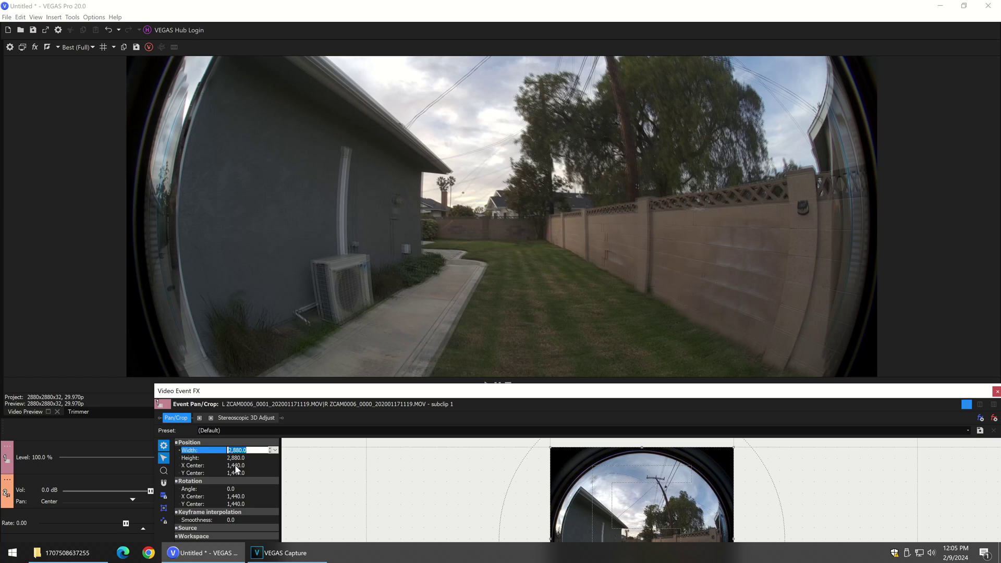
{"action": "type", "text": "265"}
{"action": "type", "text": "00"}
{"action": "key", "text": "Tab"}
{"action": "type", "text": "2600"}
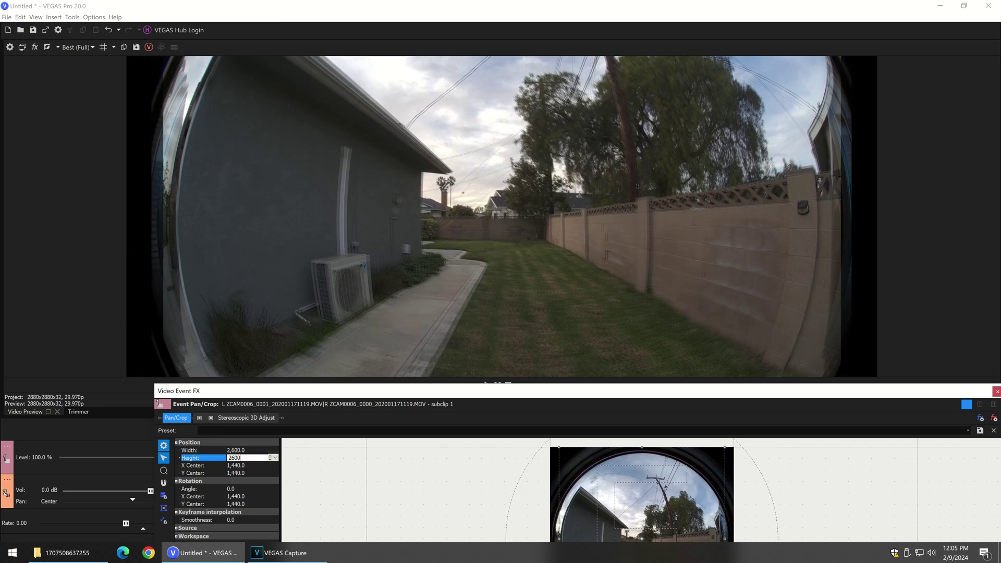
{"action": "left_click", "coordinate": [235, 465]}
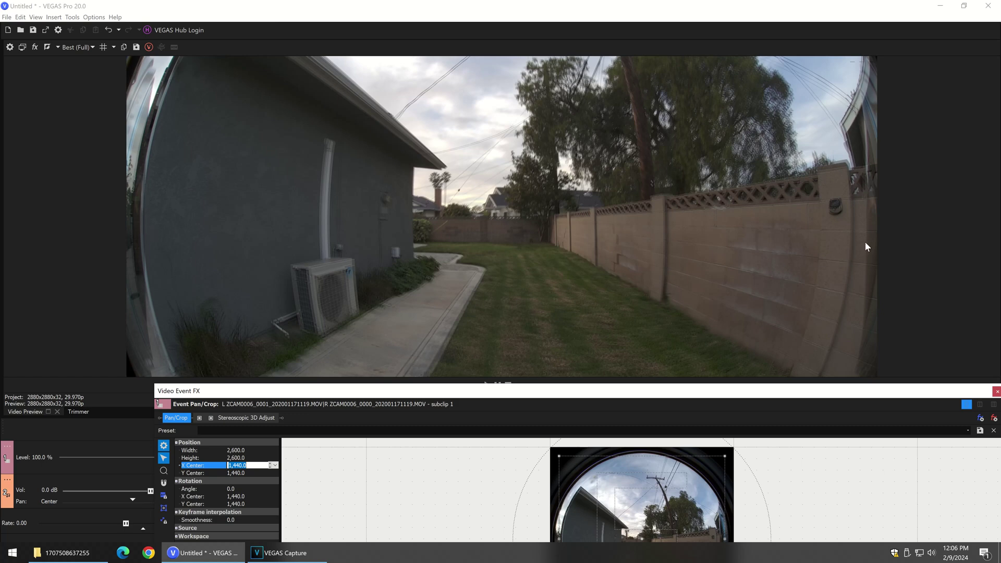
{"action": "left_click", "coordinate": [240, 452]}
{"action": "type", "text": "2500"}
{"action": "key", "text": "Tab"}
{"action": "type", "text": "2500"}
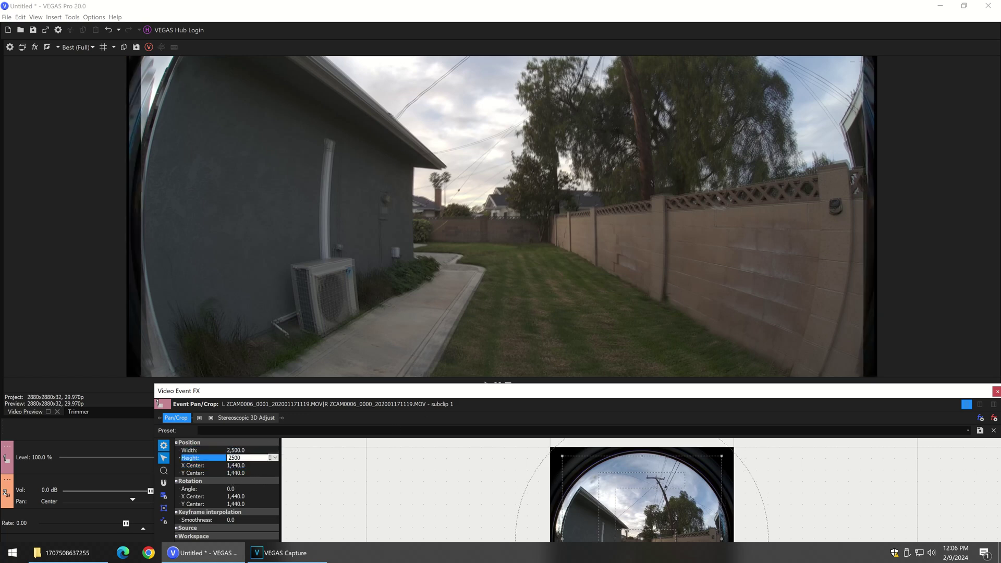
{"action": "key", "text": "Tab"}
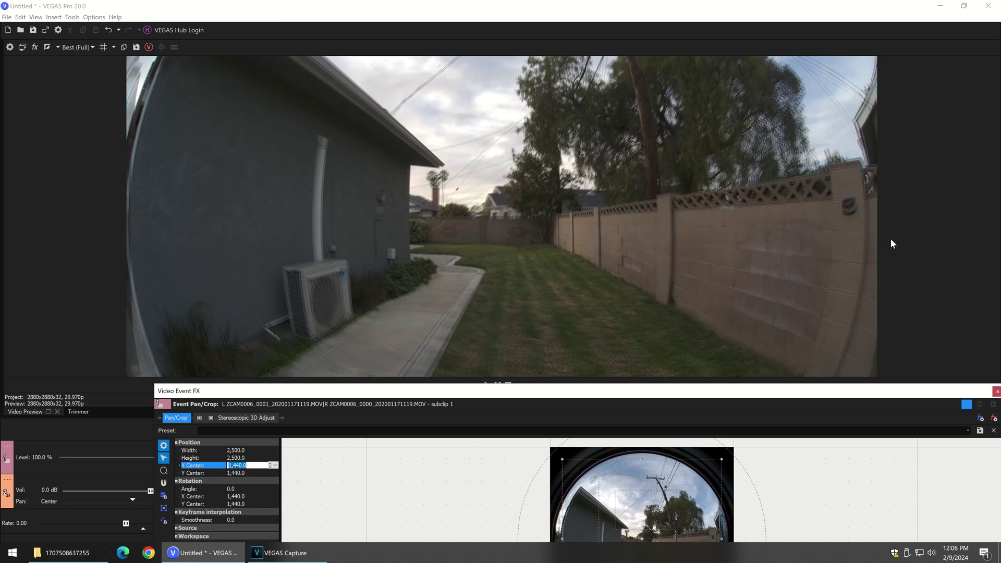
Step: Raise the Pan/Crop X Center to 1,465
{"action": "left_click", "coordinate": [270, 464]}
{"action": "scroll", "coordinate": [271, 467], "scroll_direction": "up", "scroll_amount": 13}
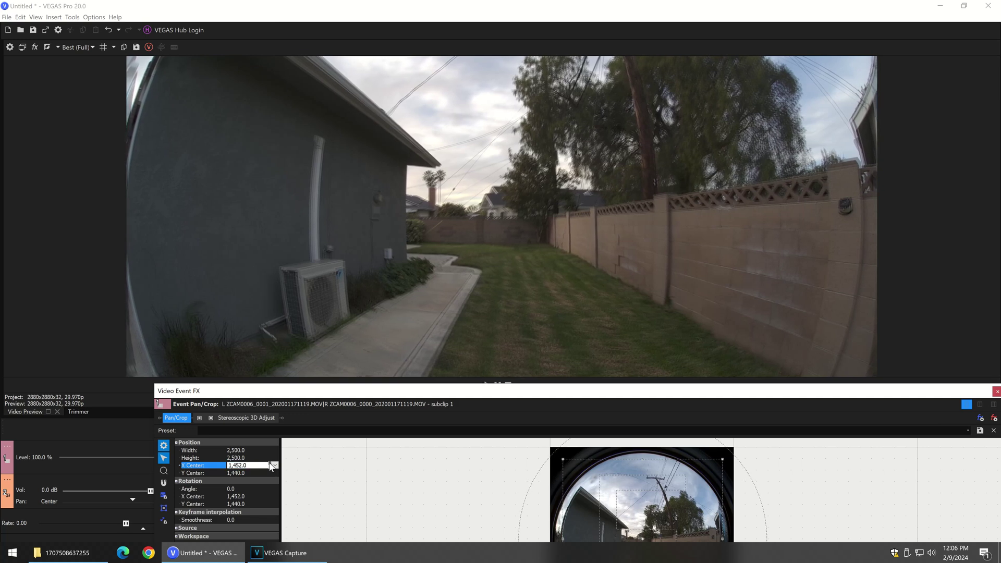
{"action": "scroll", "coordinate": [270, 467], "scroll_direction": "up", "scroll_amount": 7}
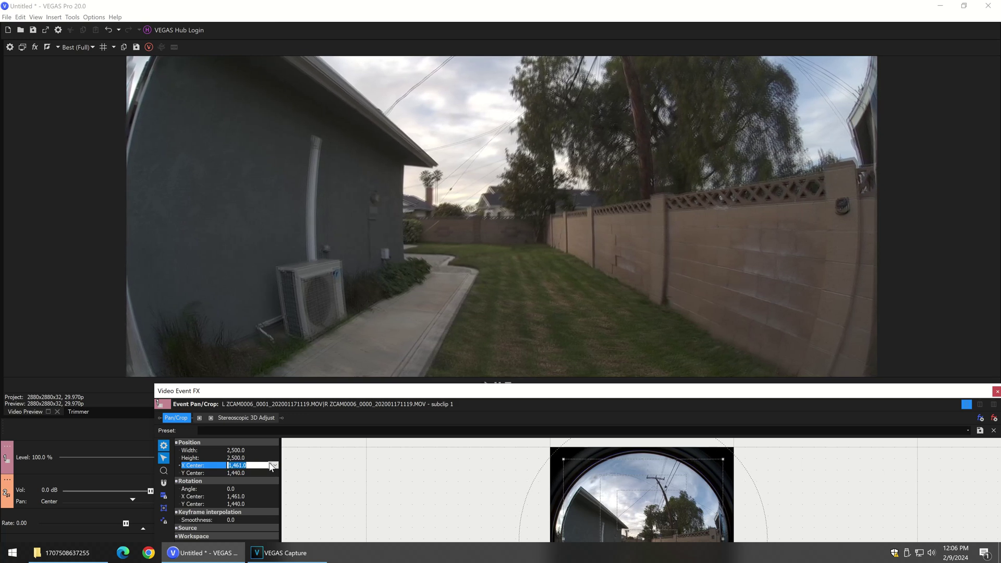
{"action": "scroll", "coordinate": [271, 466], "scroll_direction": "up", "scroll_amount": 3}
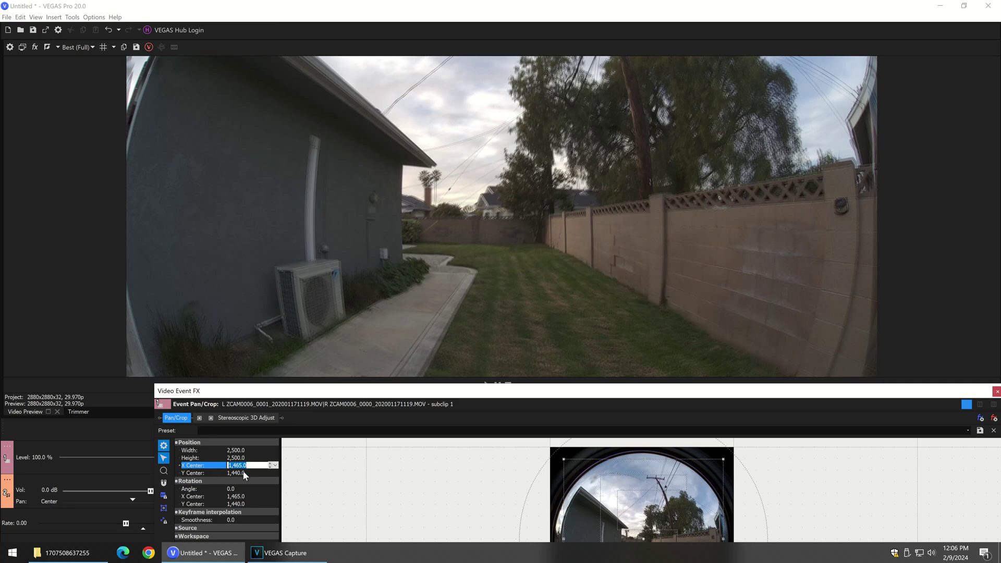
Step: Re-enable preview scaling in the Video Preview options
{"action": "right_click", "coordinate": [373, 224]}
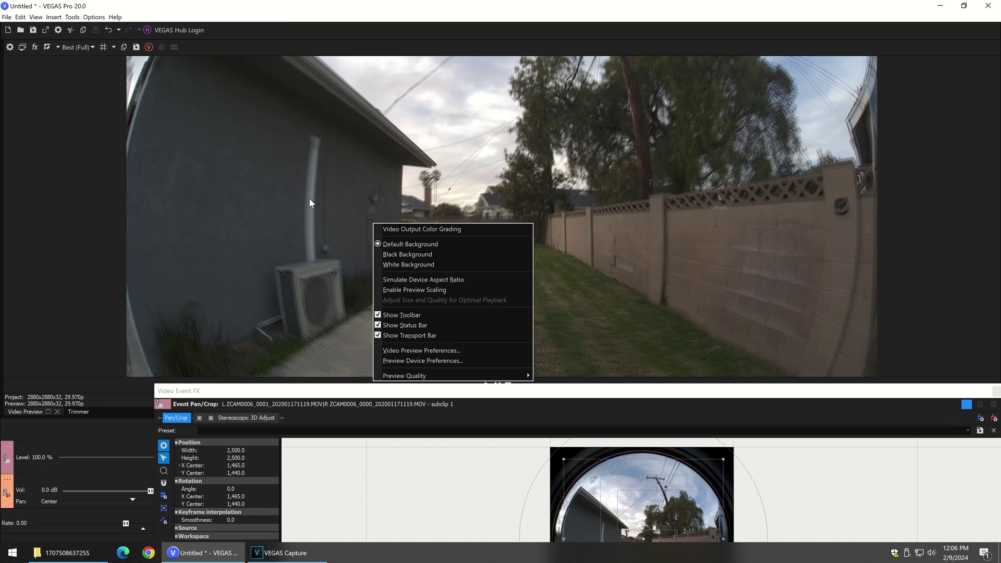
{"action": "left_click", "coordinate": [399, 290]}
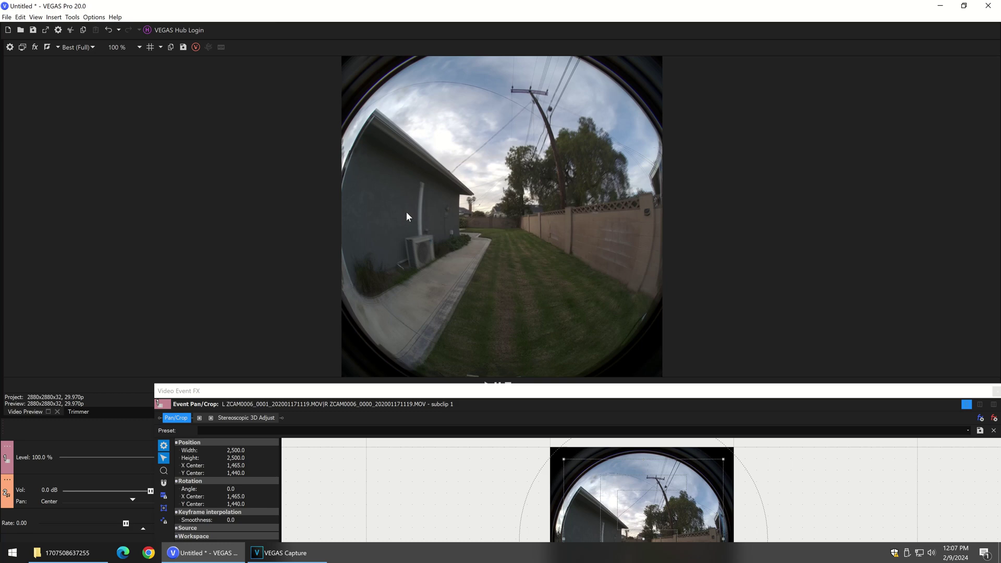
Step: Disable preview scaling, auto-correct the eye alignment, and reset Keystone to zero
{"action": "left_click", "coordinate": [229, 418]}
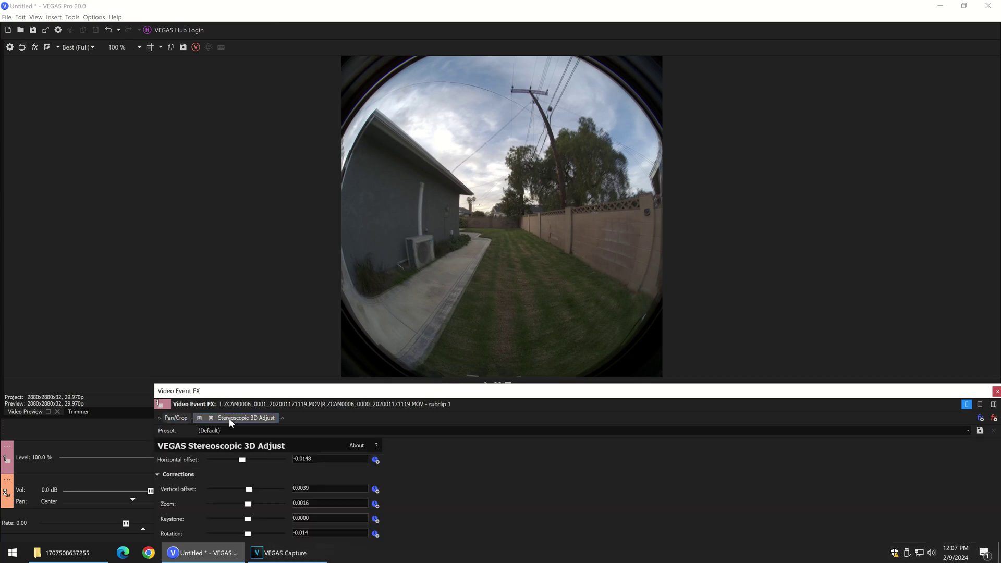
{"action": "right_click", "coordinate": [417, 194]}
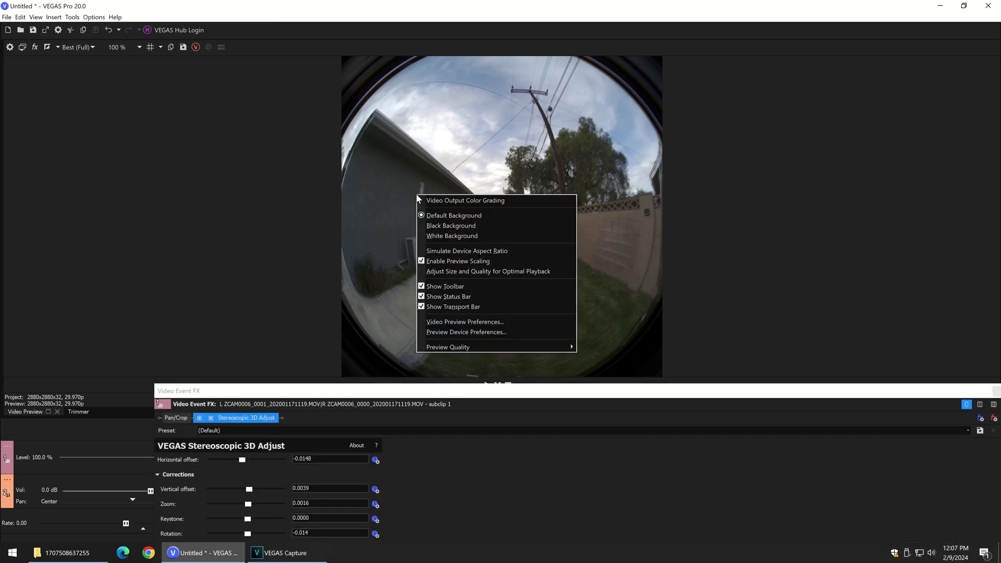
{"action": "left_click", "coordinate": [450, 262]}
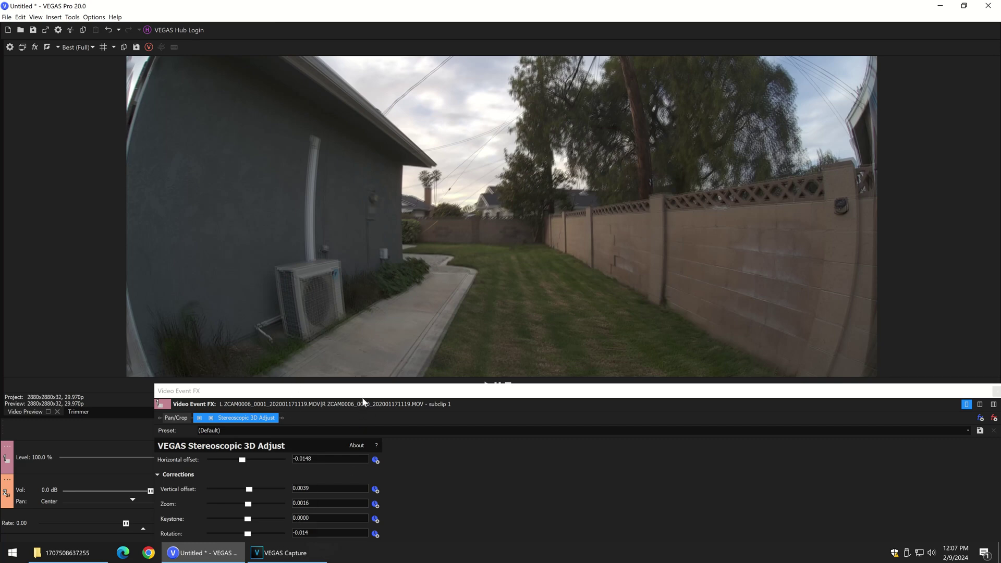
{"action": "left_click_drag", "start_coordinate": [361, 396], "coordinate": [354, 353]}
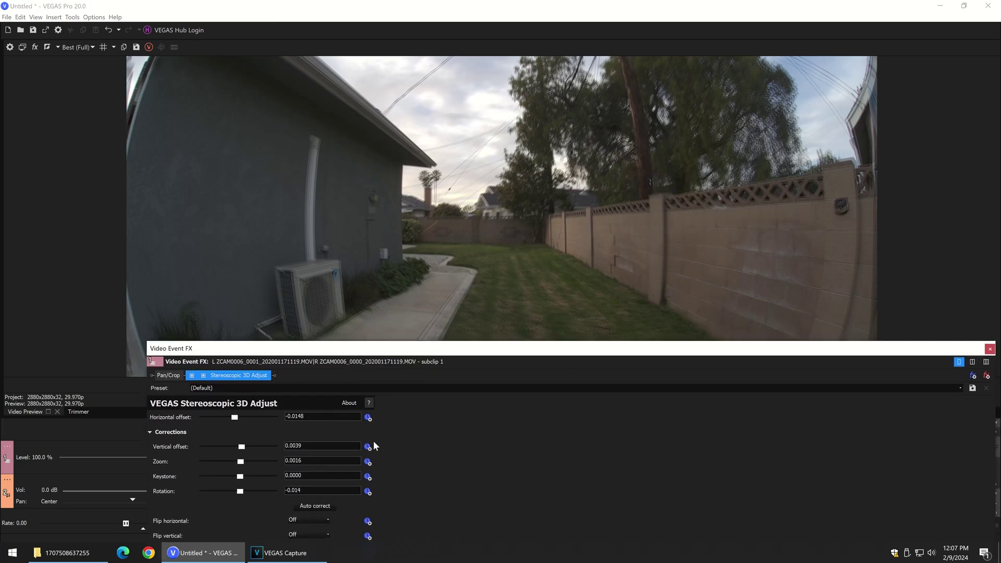
{"action": "left_click", "coordinate": [318, 508]}
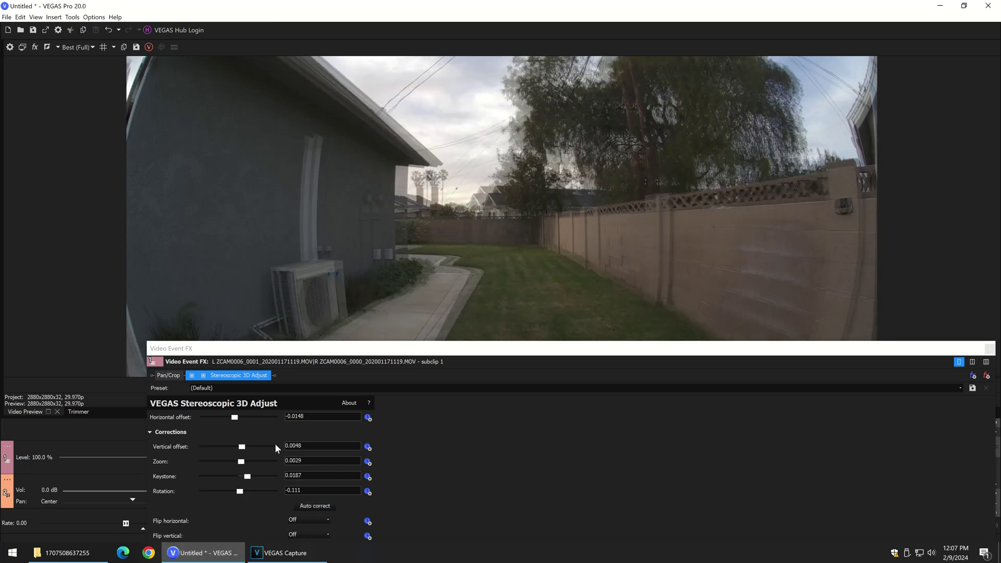
{"action": "double_click", "coordinate": [248, 477]}
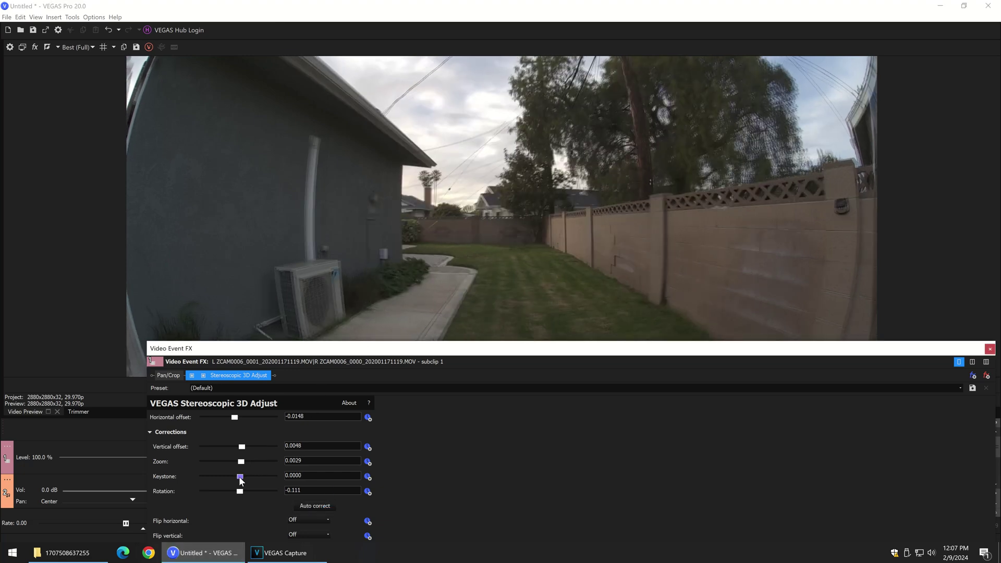
Step: Set the horizontal offset to -0.0169 and show the preview square at 100%
{"action": "left_click_drag", "start_coordinate": [236, 420], "coordinate": [234, 420]}
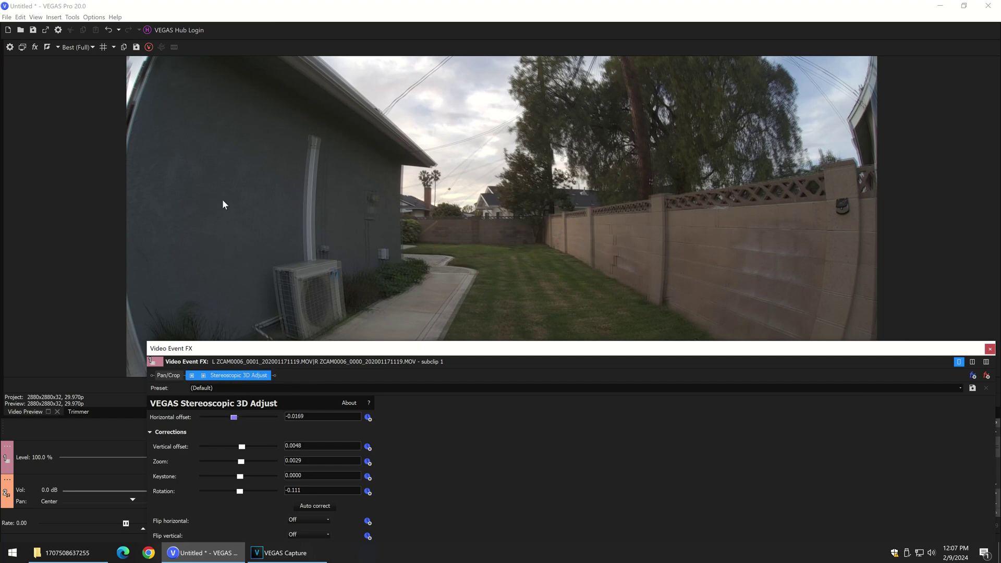
{"action": "right_click", "coordinate": [271, 201]}
{"action": "left_click", "coordinate": [307, 267]}
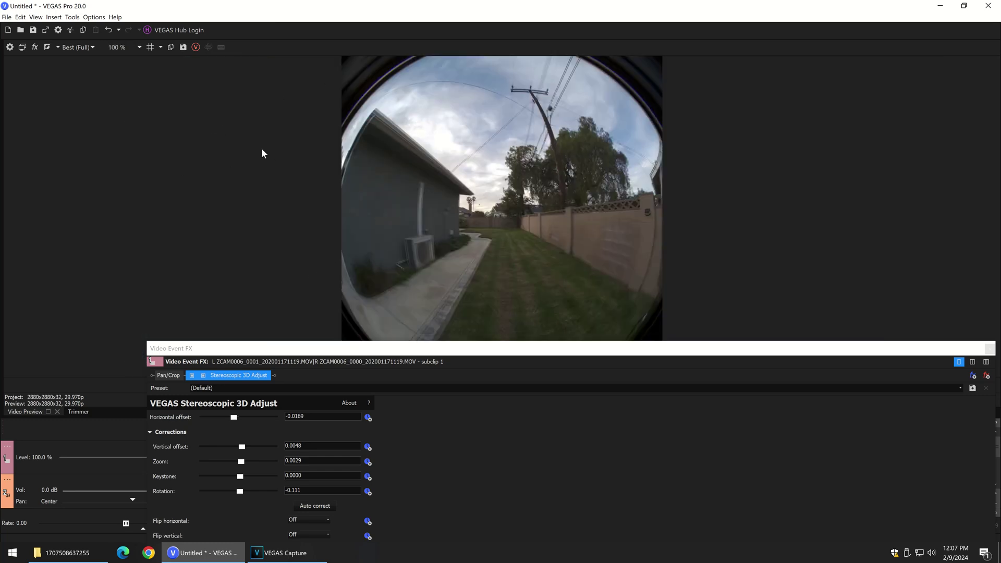
Step: In Project Video Properties' Advanced tab, set Stereoscopic 3D mode to Side by side (full)
{"action": "left_click", "coordinate": [7, 18]}
{"action": "left_click", "coordinate": [7, 18]}
{"action": "left_click", "coordinate": [54, 17]}
{"action": "left_click", "coordinate": [173, 16]}
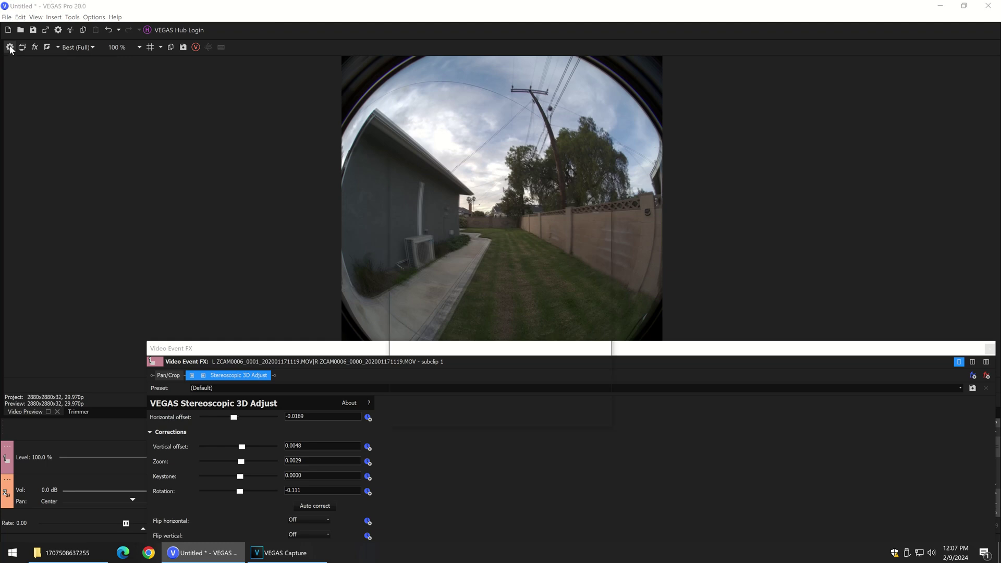
{"action": "left_click", "coordinate": [10, 48]}
{"action": "left_click", "coordinate": [528, 80]}
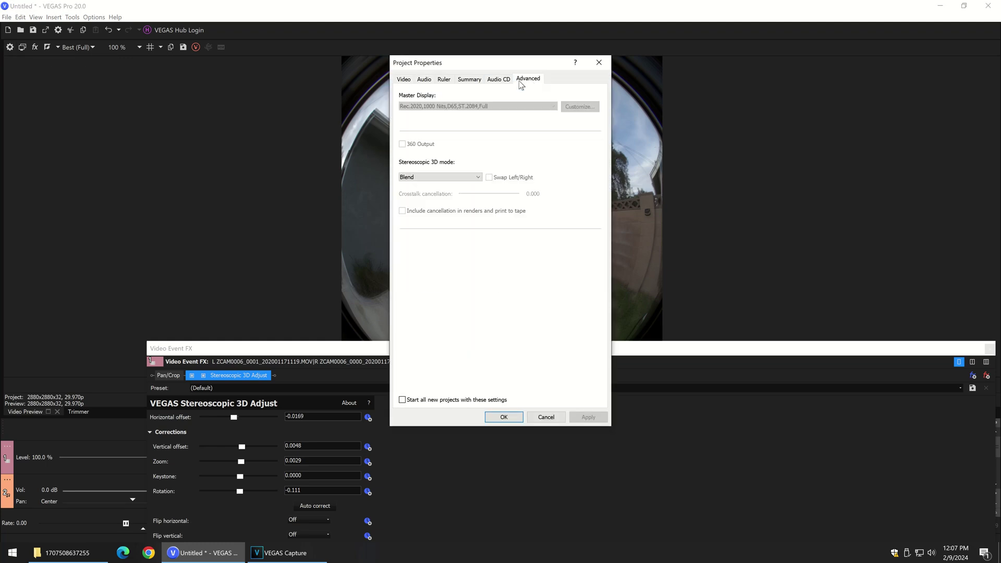
{"action": "left_click", "coordinate": [423, 177]}
{"action": "left_click", "coordinate": [422, 201]}
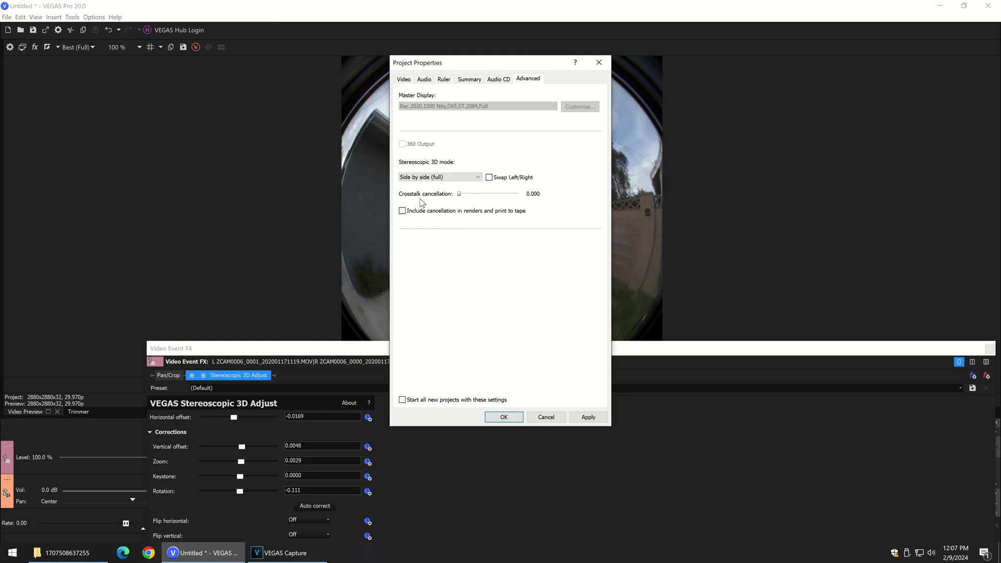
{"action": "left_click", "coordinate": [503, 417]}
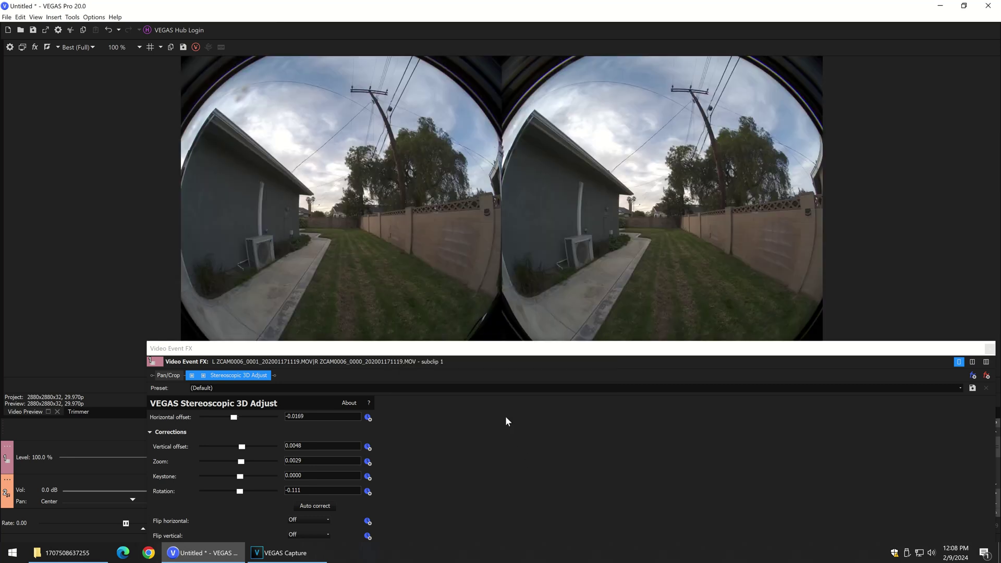
Step: Close the Video Event FX window and open the File menu
{"action": "left_click", "coordinate": [989, 348]}
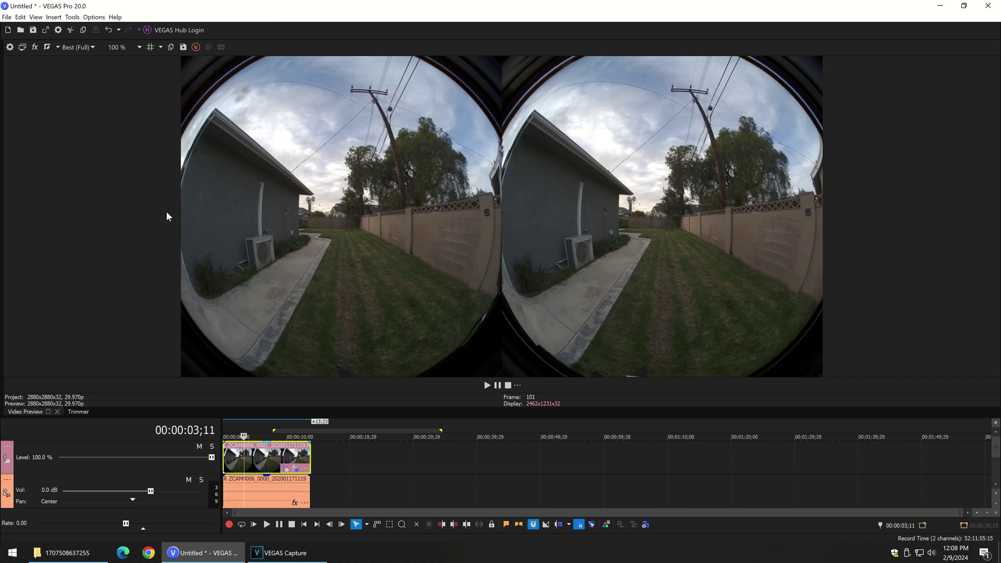
{"action": "left_click", "coordinate": [7, 17]}
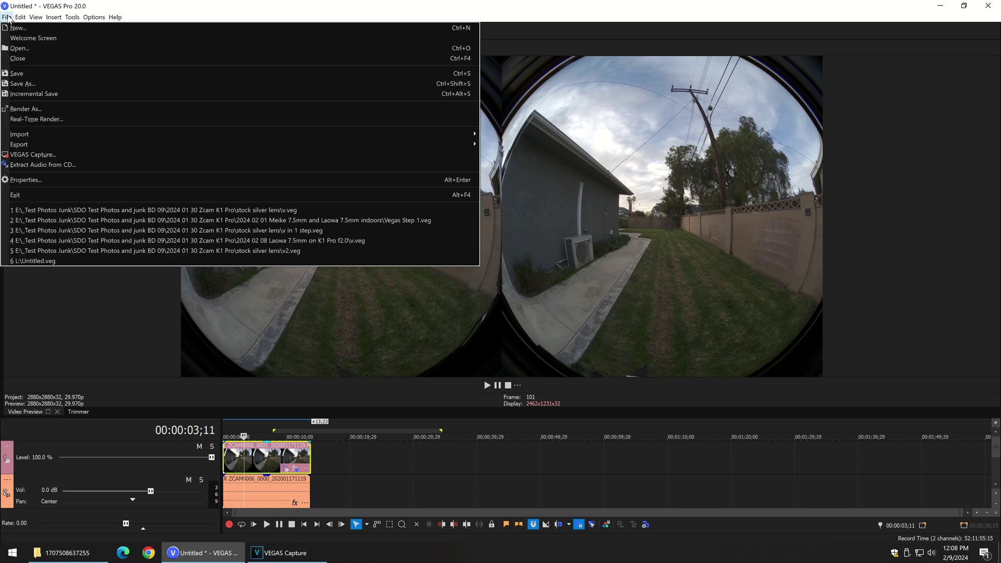
Step: In Render As, use the uncompressed Video for Windows template, keeping the 29.970 fps frame rate
{"action": "left_click", "coordinate": [37, 110]}
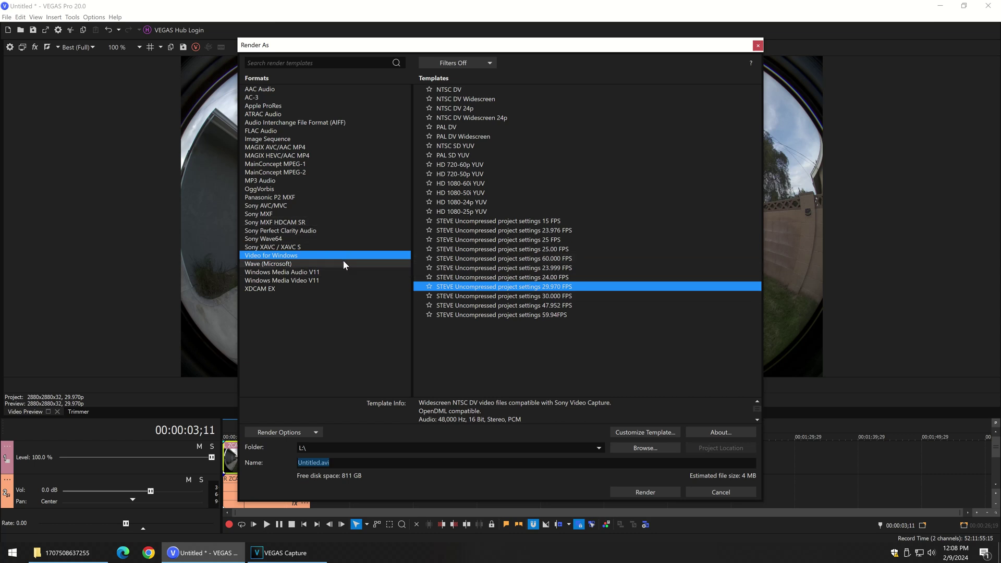
{"action": "left_click", "coordinate": [645, 434]}
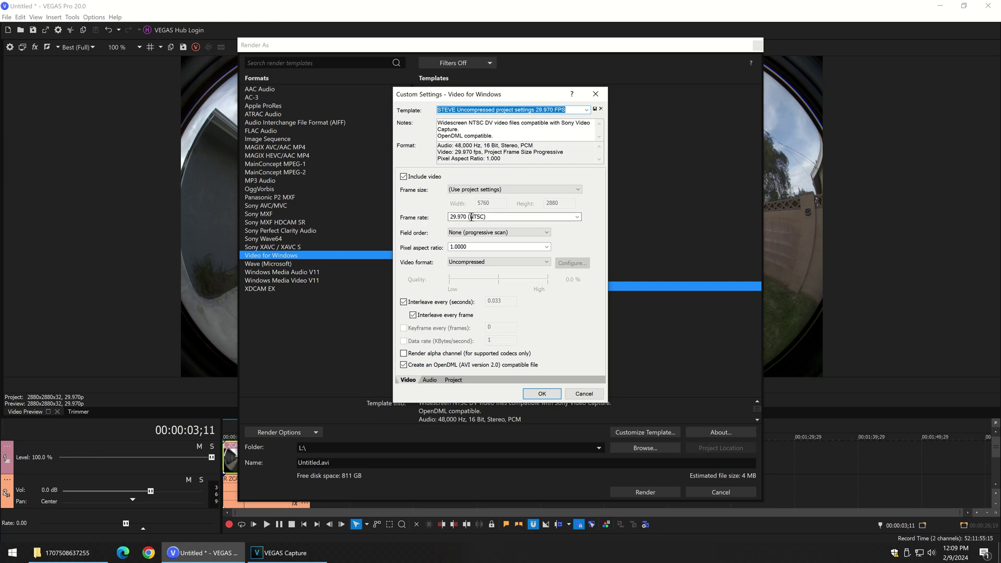
{"action": "left_click", "coordinate": [578, 217]}
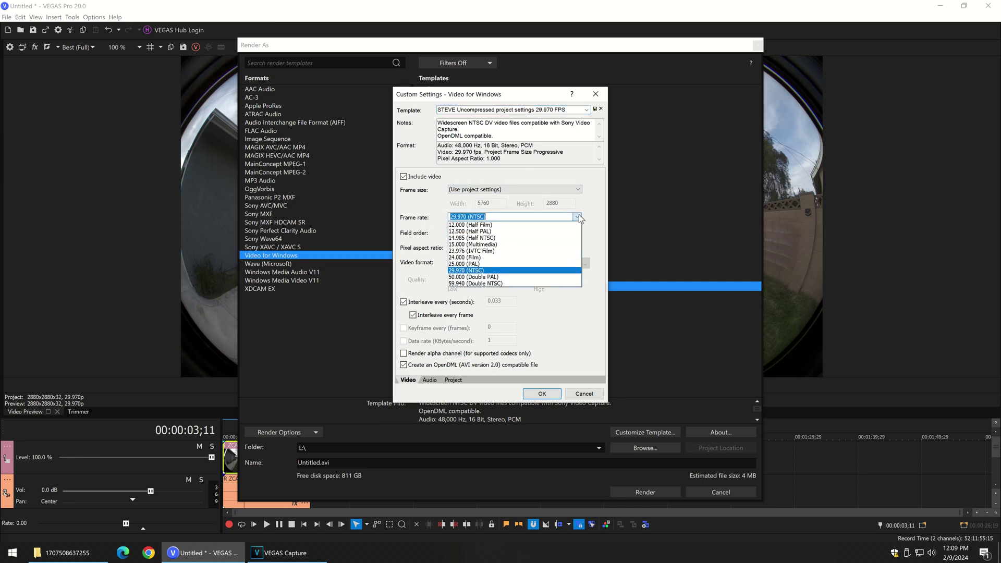
{"action": "left_click", "coordinate": [582, 214]}
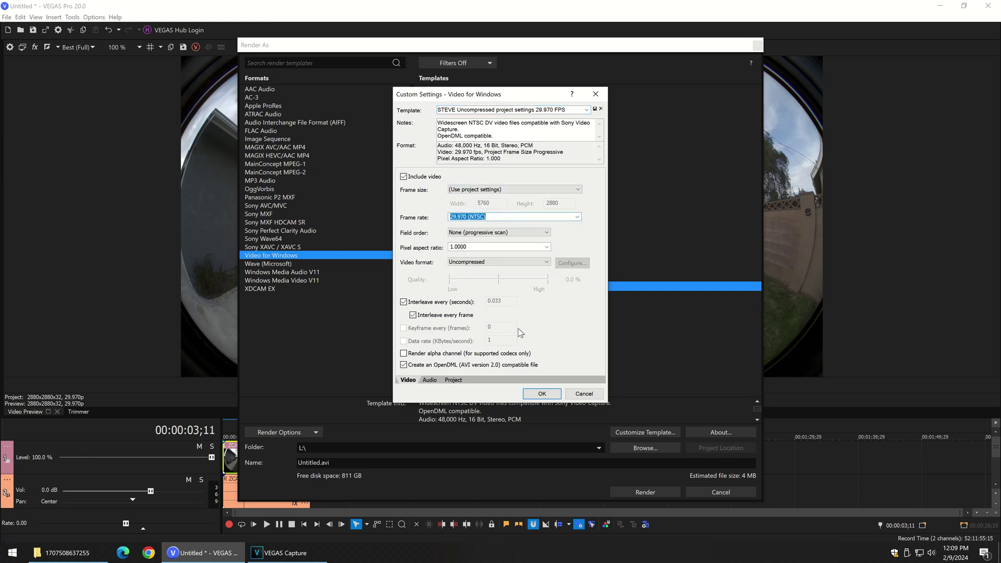
{"action": "left_click", "coordinate": [584, 395]}
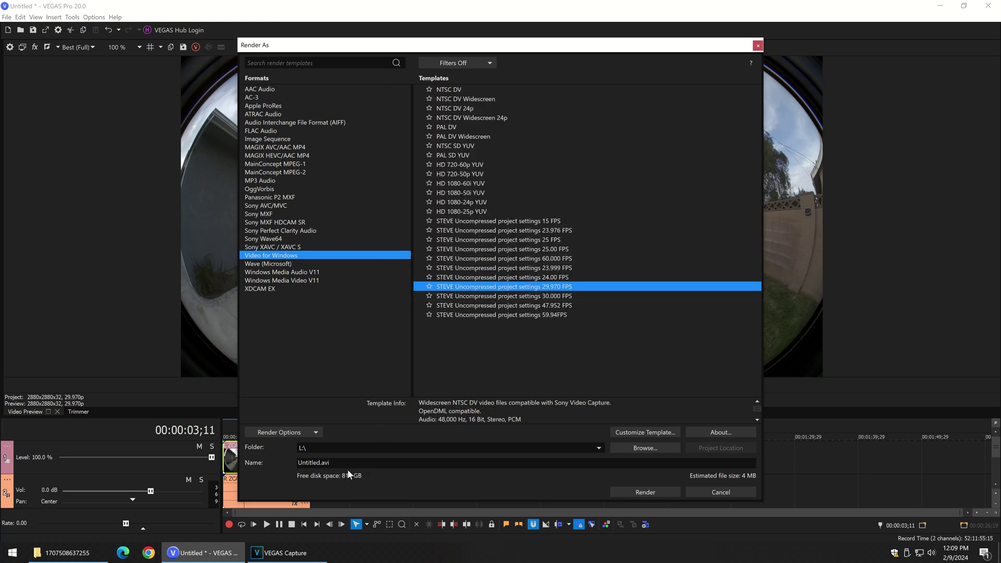
Step: Start the render, overwriting the existing L:\Untitled.avi, and move the progress window aside
{"action": "left_click", "coordinate": [645, 493]}
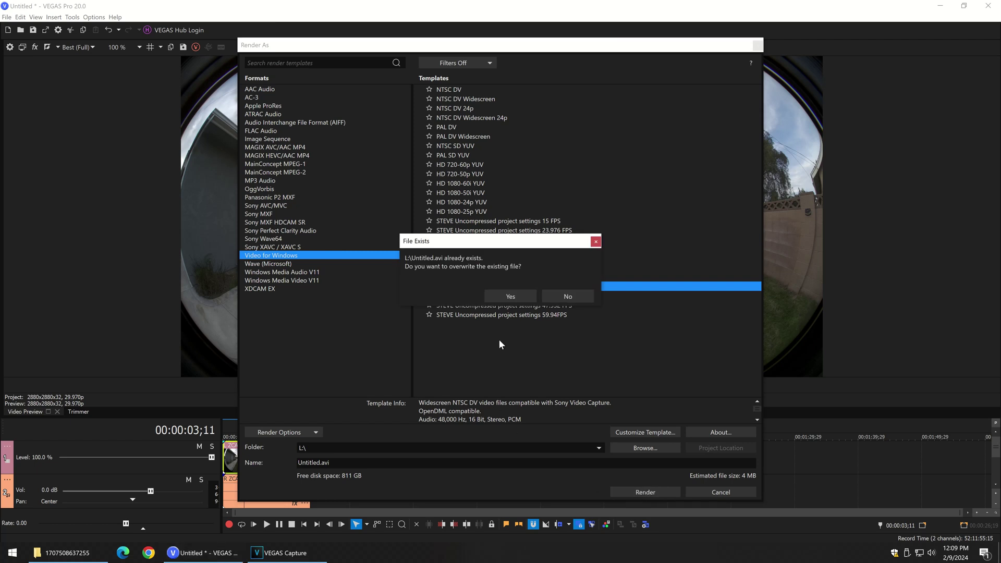
{"action": "left_click", "coordinate": [510, 296]}
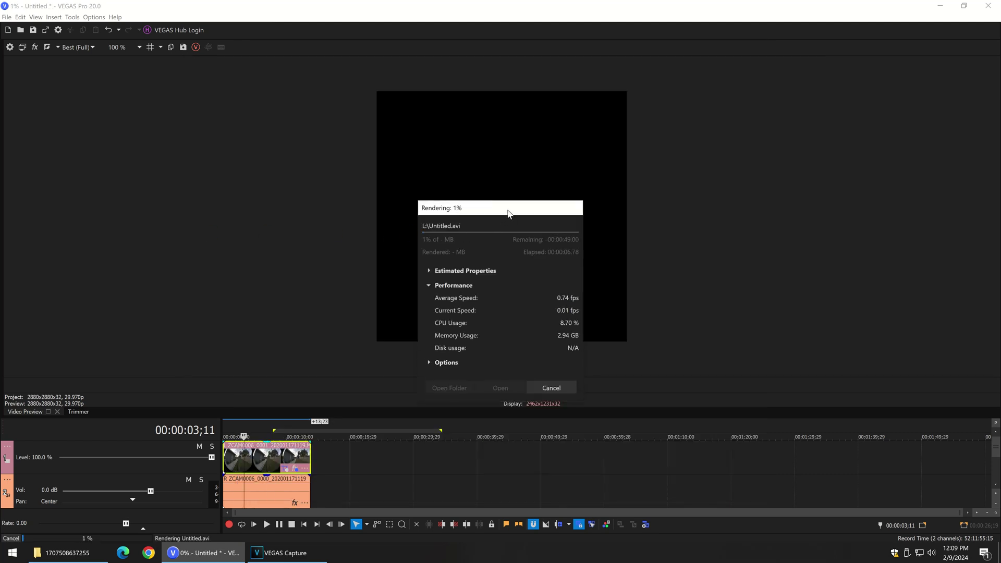
{"action": "left_click_drag", "start_coordinate": [508, 208], "coordinate": [151, 166]}
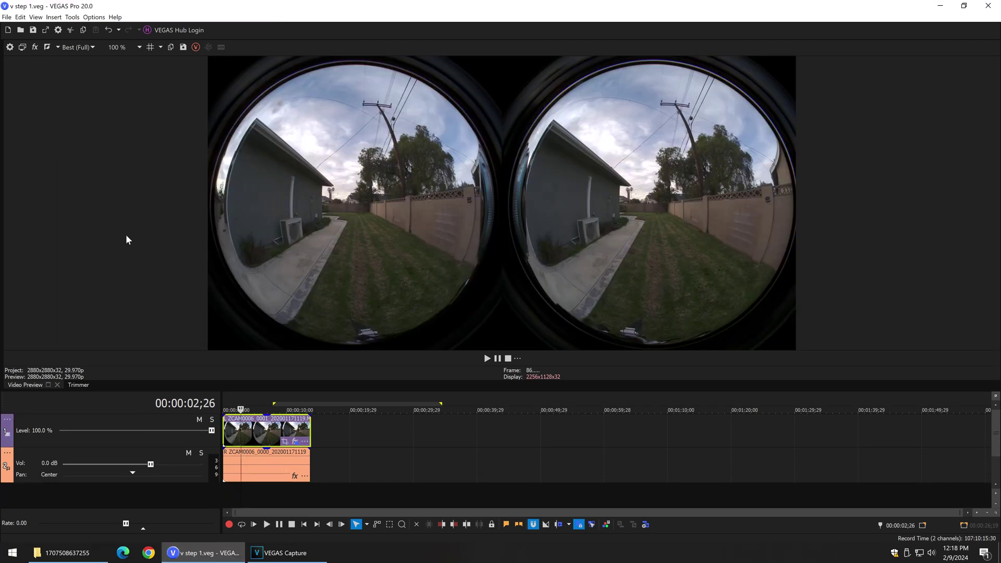
Step: Close the current project and import L:\Untitled.avi into a new one
{"action": "left_click", "coordinate": [7, 17]}
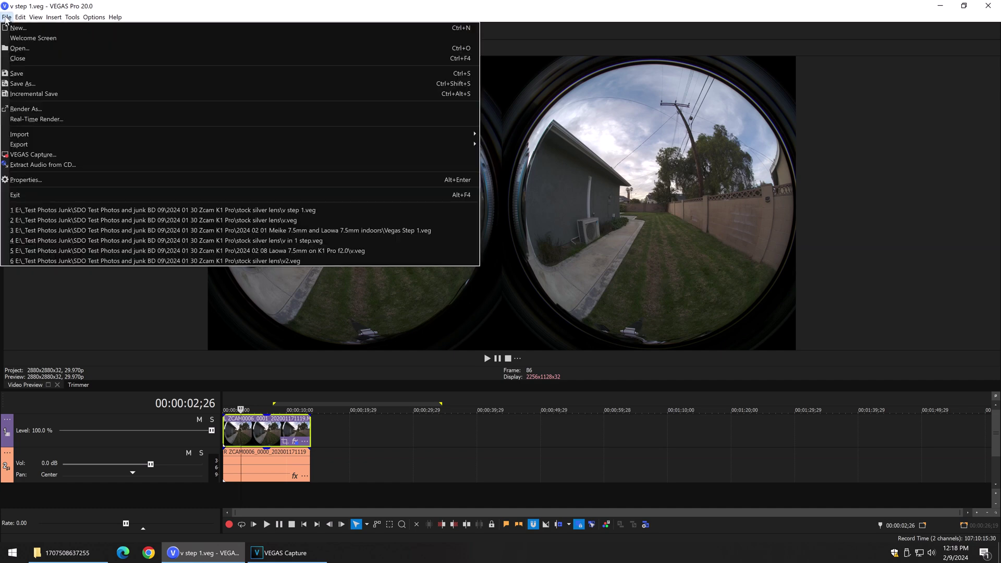
{"action": "left_click", "coordinate": [17, 59]}
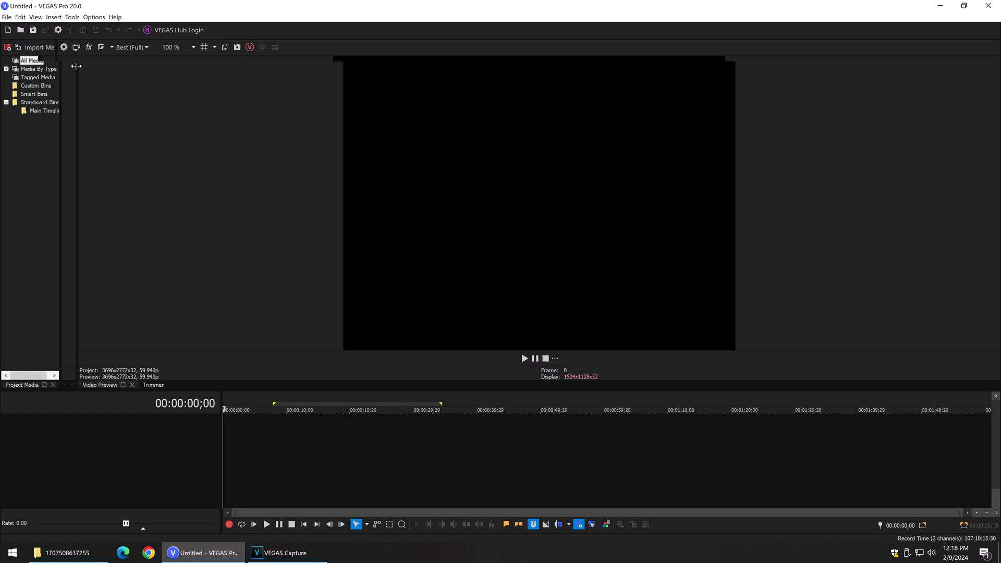
{"action": "left_click", "coordinate": [42, 48]}
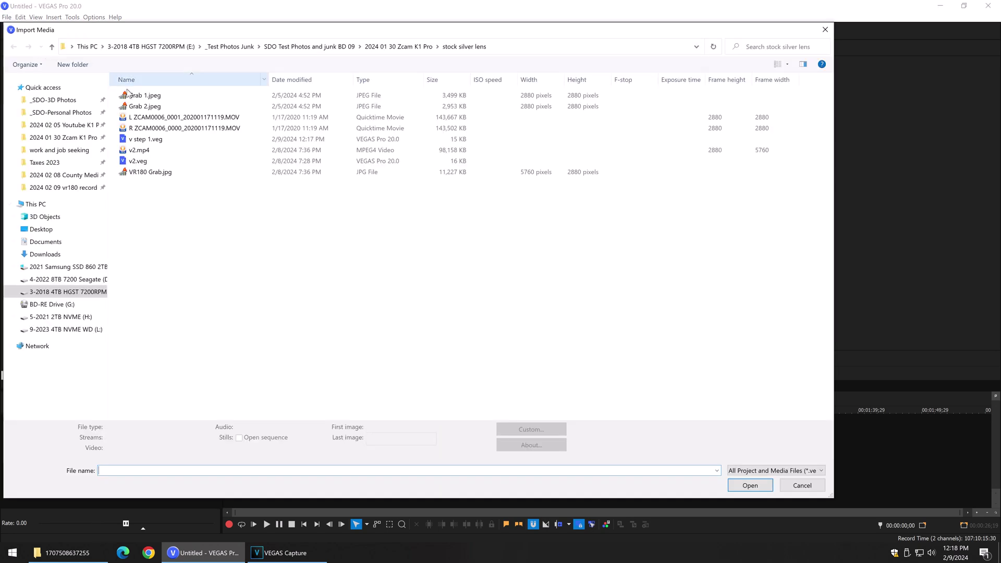
{"action": "left_click", "coordinate": [66, 330]}
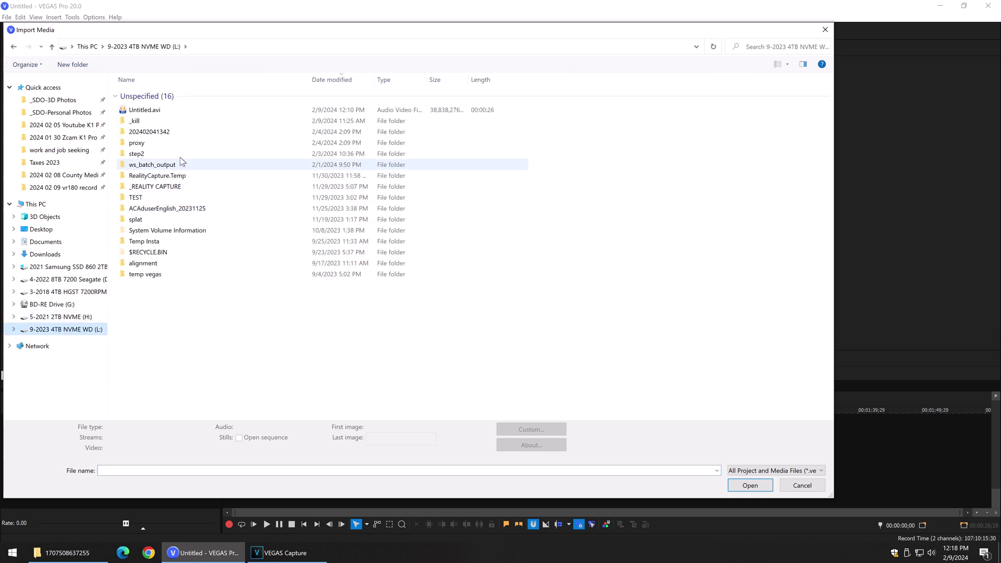
{"action": "left_click", "coordinate": [149, 113]}
{"action": "left_click", "coordinate": [750, 485]}
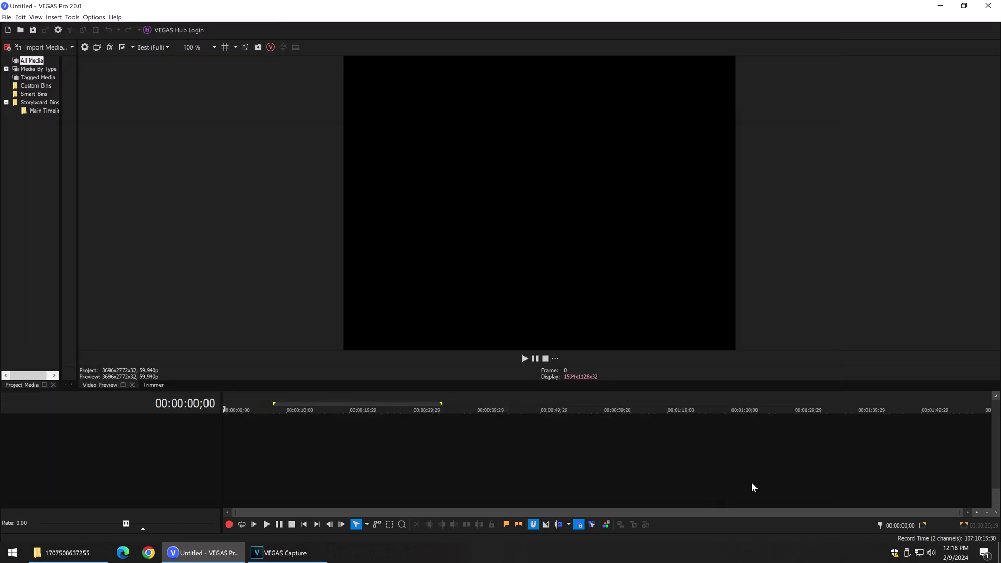
Step: Place Untitled.avi on the timeline, matching project settings to its 5760x2880 size
{"action": "left_click_drag", "start_coordinate": [78, 128], "coordinate": [189, 118]}
{"action": "left_click_drag", "start_coordinate": [113, 108], "coordinate": [30, 425]}
{"action": "left_click", "coordinate": [510, 291]}
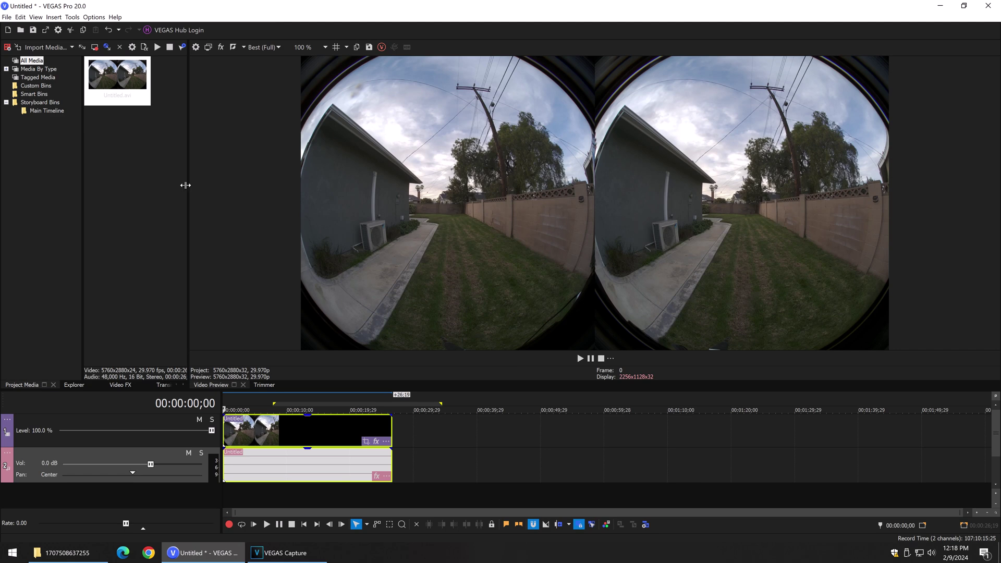
{"action": "left_click_drag", "start_coordinate": [190, 183], "coordinate": [2, 188]}
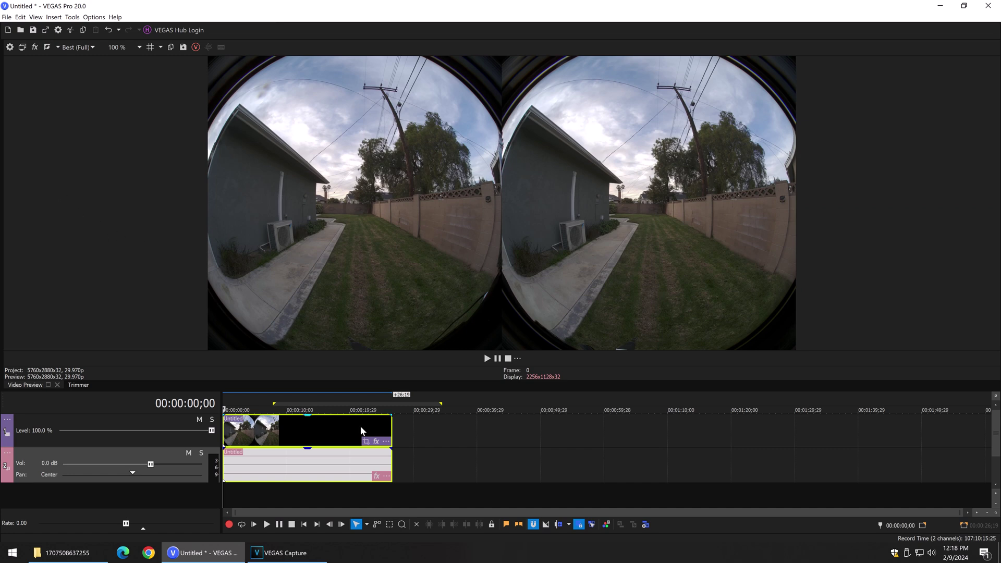
Step: Add the '2024 01 23 VR180 Step 2' filter package to the video event
{"action": "left_click", "coordinate": [376, 441]}
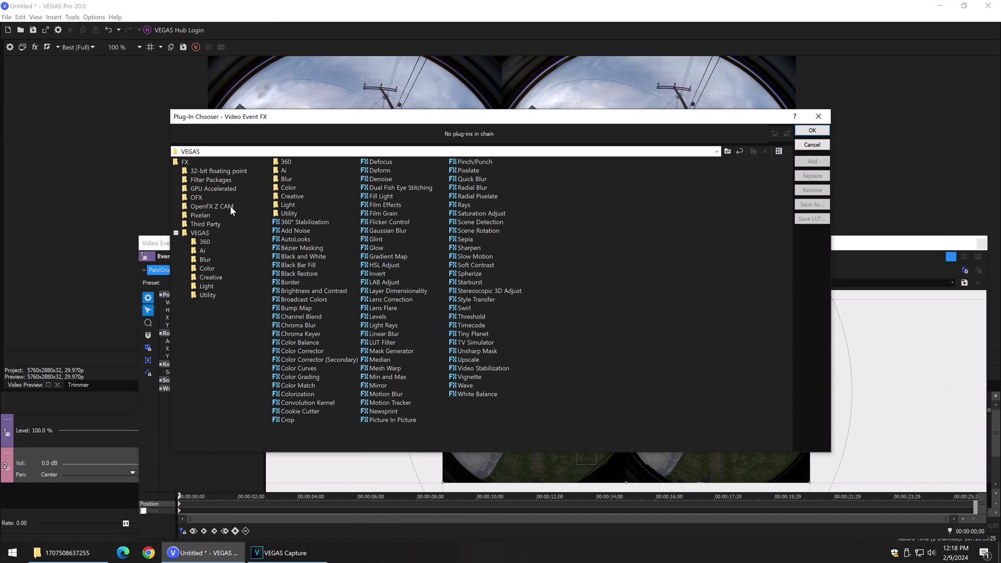
{"action": "left_click", "coordinate": [210, 180]}
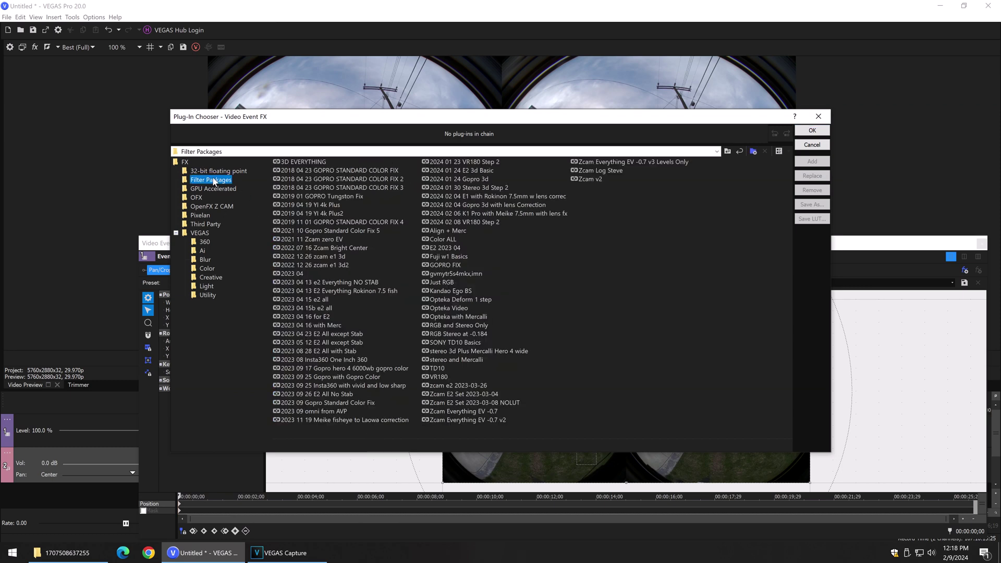
{"action": "double_click", "coordinate": [445, 163]}
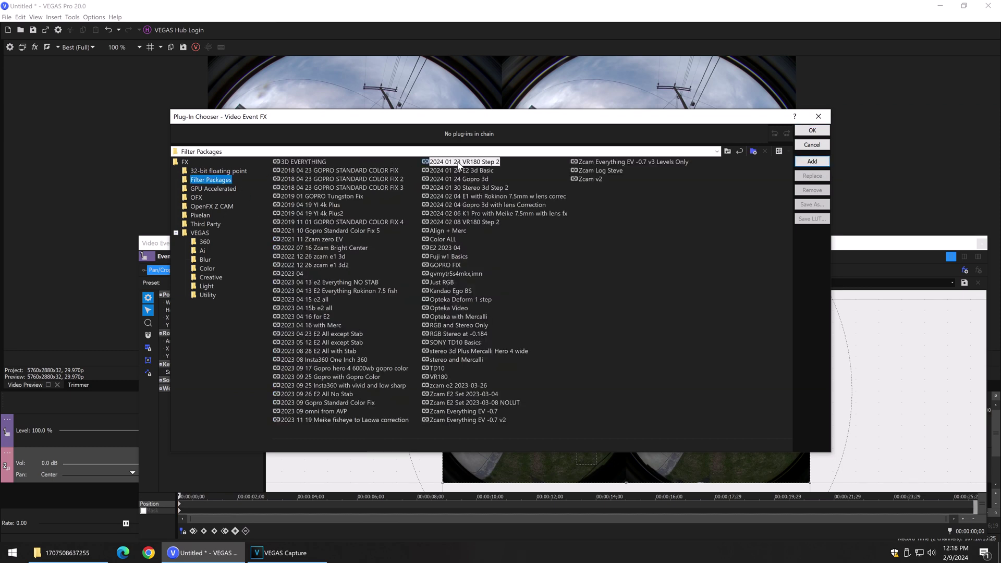
{"action": "left_click", "coordinate": [813, 130]}
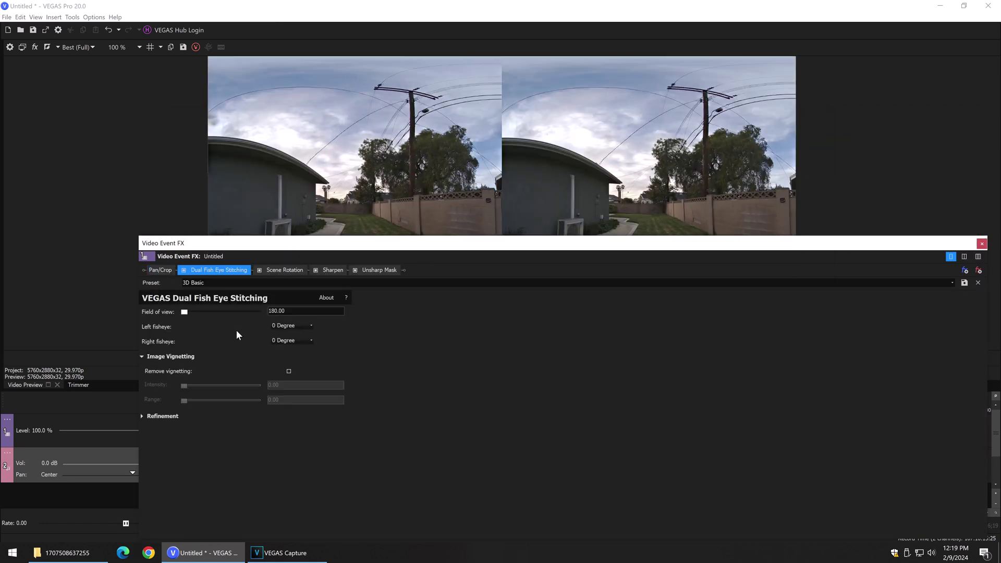
{"action": "left_click_drag", "start_coordinate": [350, 247], "coordinate": [351, 362]}
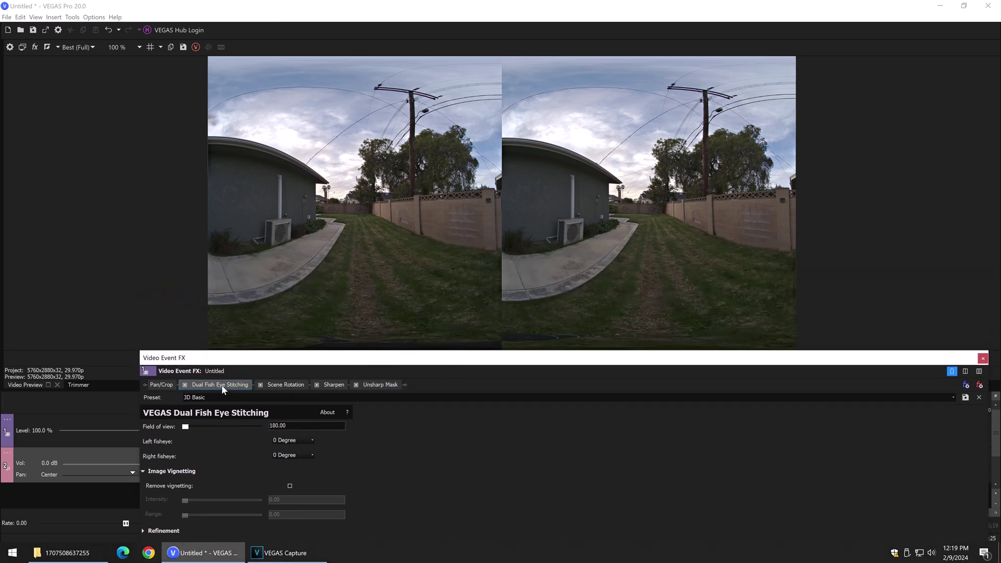
Step: Bypass Dual Fish Eye Stitching and Scene Rotation to view the raw dual-fisheye footage
{"action": "left_click", "coordinate": [188, 388]}
{"action": "left_click", "coordinate": [184, 385]}
{"action": "left_click", "coordinate": [260, 385]}
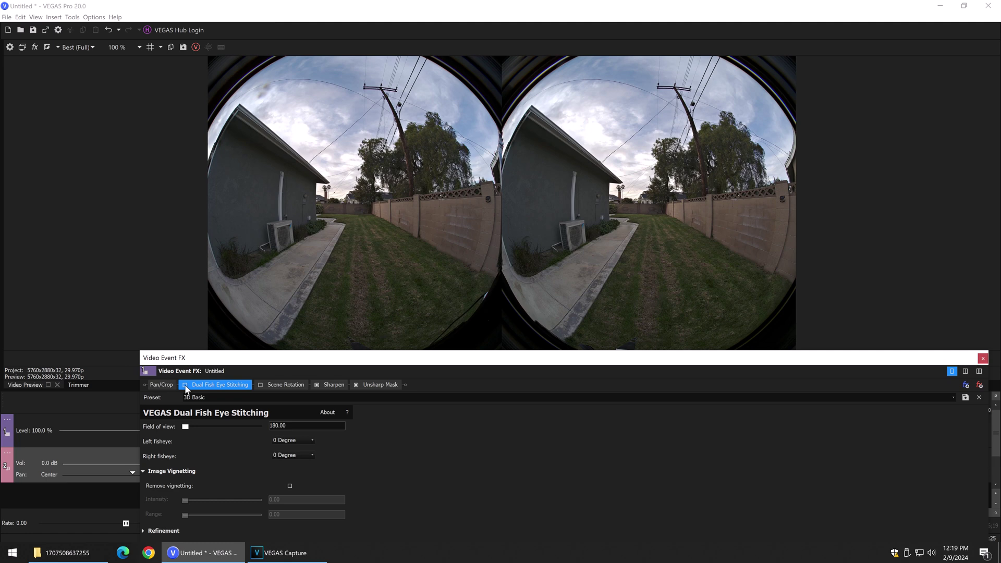
{"action": "left_click", "coordinate": [227, 385]}
Step: Re-enable Dual Fish Eye Stitching and the -90° Scene Rotation, reviewing their settings
{"action": "left_click", "coordinate": [185, 386]}
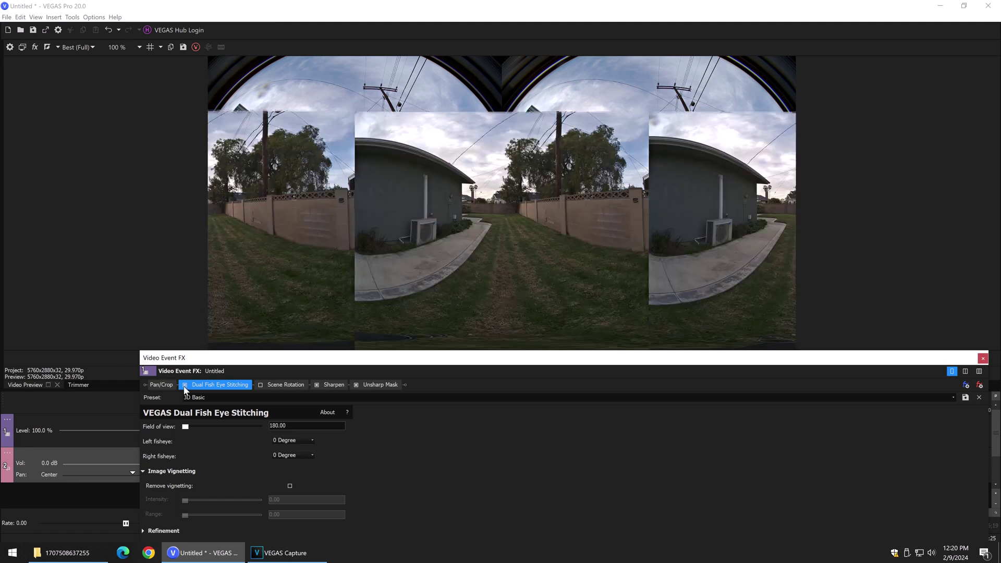
{"action": "left_click", "coordinate": [233, 387]}
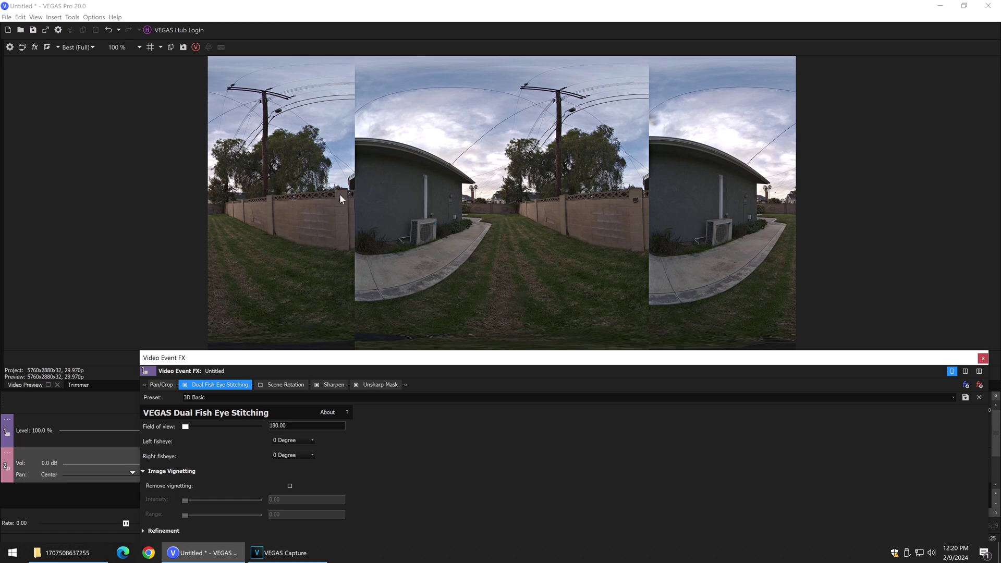
{"action": "left_click", "coordinate": [261, 384]}
{"action": "left_click", "coordinate": [281, 385]}
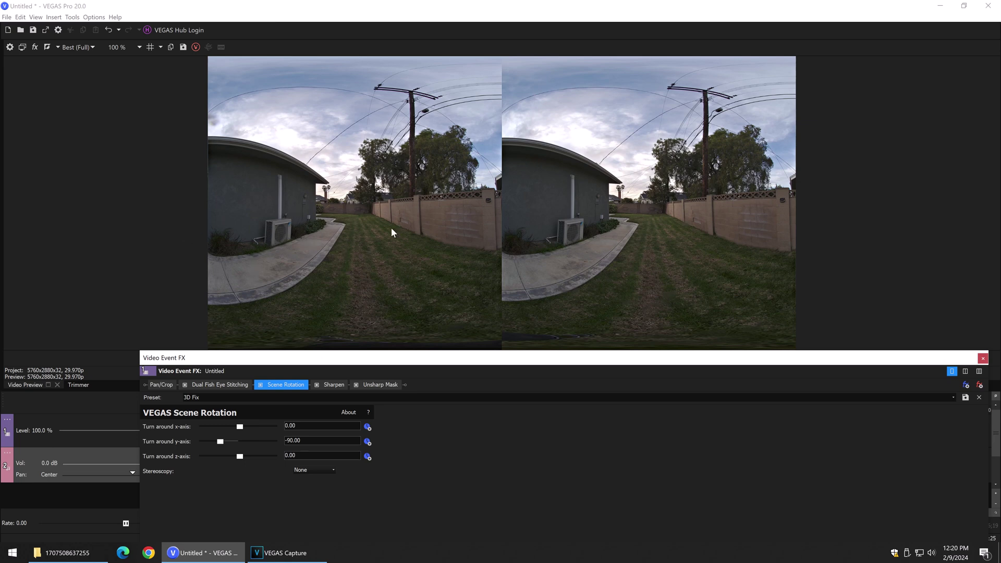
Step: Toggle both effects off and back on to compare the corrected panorama
{"action": "left_click", "coordinate": [185, 386]}
{"action": "left_click", "coordinate": [261, 385]}
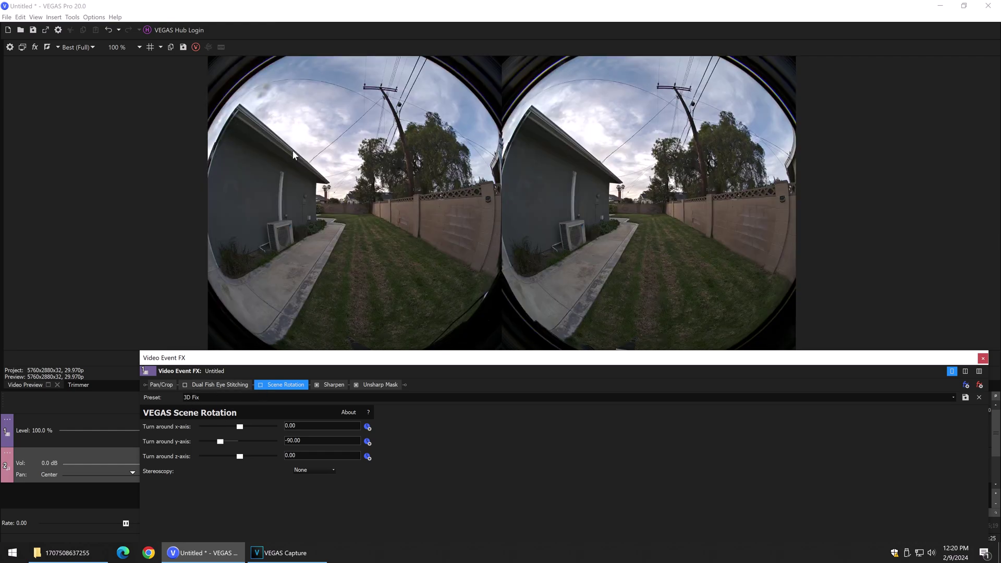
{"action": "left_click", "coordinate": [186, 385]}
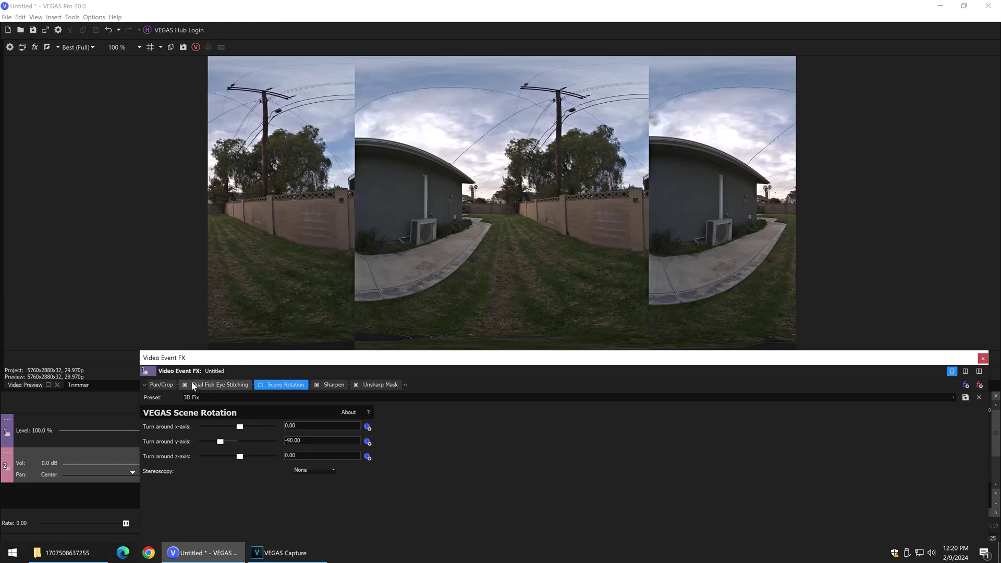
{"action": "left_click", "coordinate": [261, 385]}
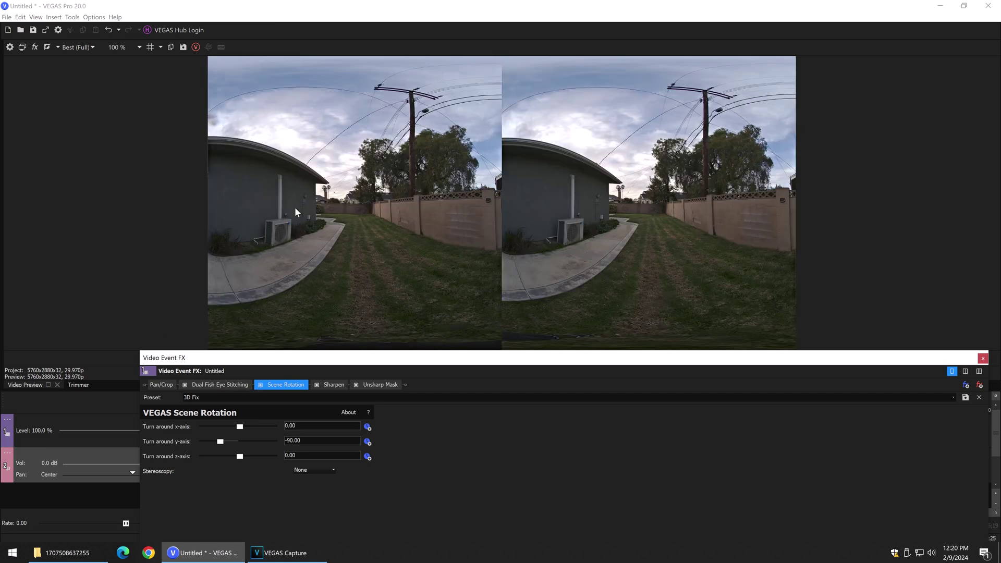
Step: Add a VEGAS Color Corrector (Secondary) effect to the clip's FX chain
{"action": "left_click", "coordinate": [333, 385]}
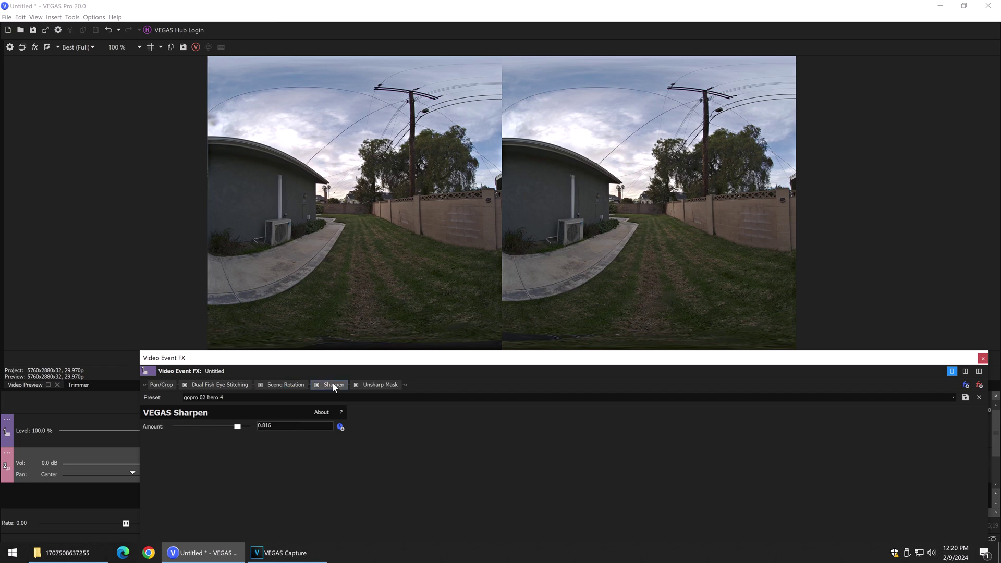
{"action": "left_click", "coordinate": [379, 386]}
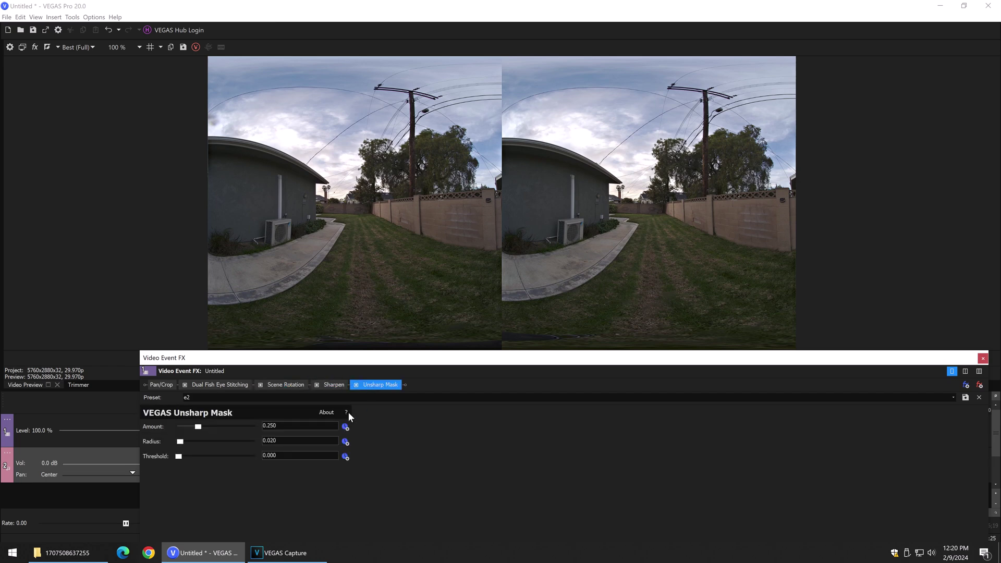
{"action": "left_click", "coordinate": [964, 385]}
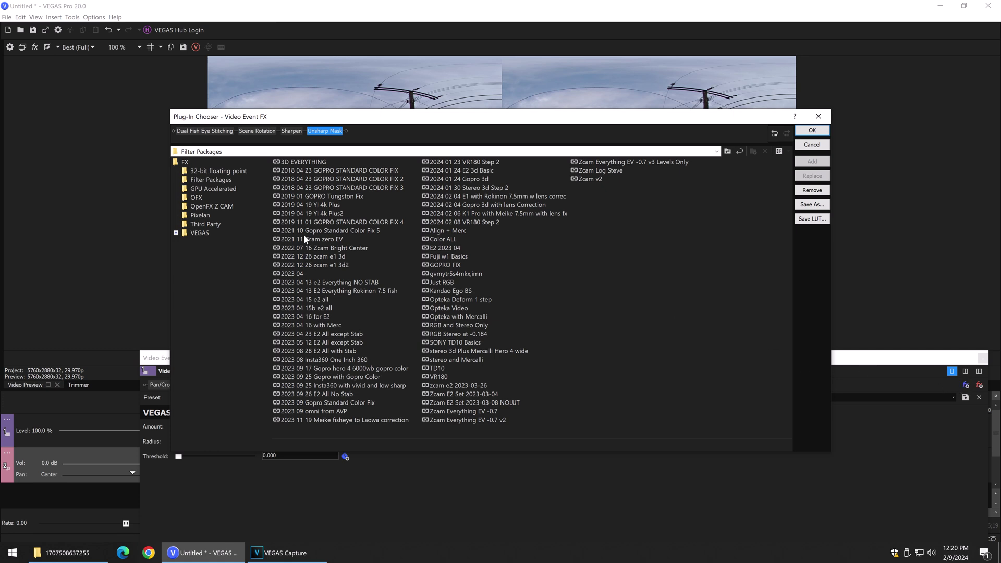
{"action": "left_click", "coordinate": [207, 233]}
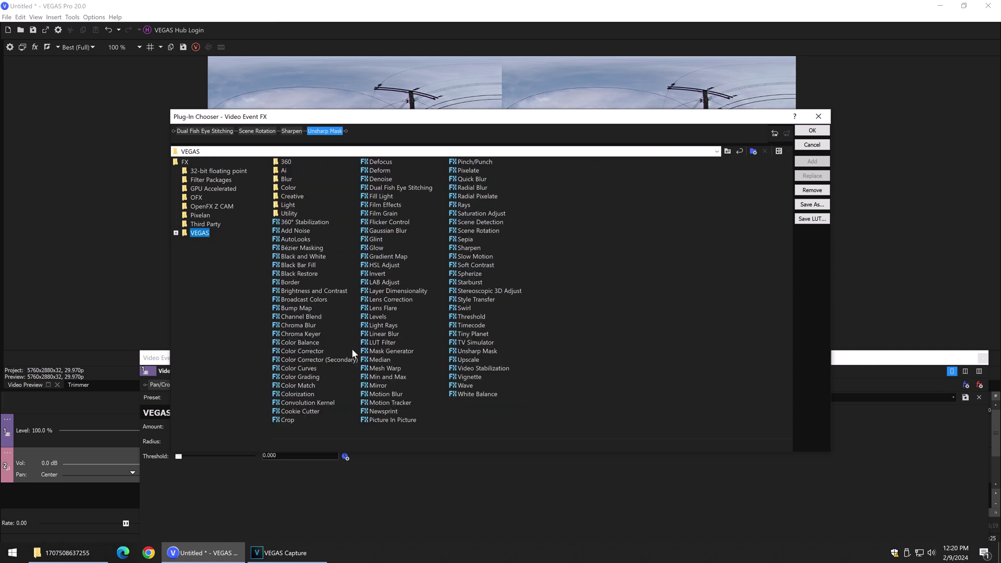
{"action": "double_click", "coordinate": [340, 360]}
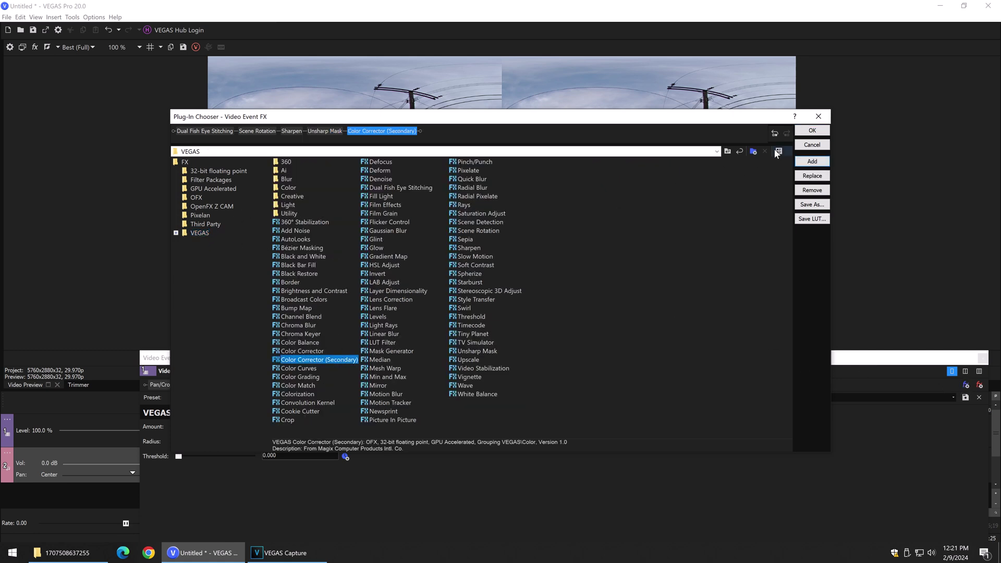
{"action": "left_click", "coordinate": [813, 131]}
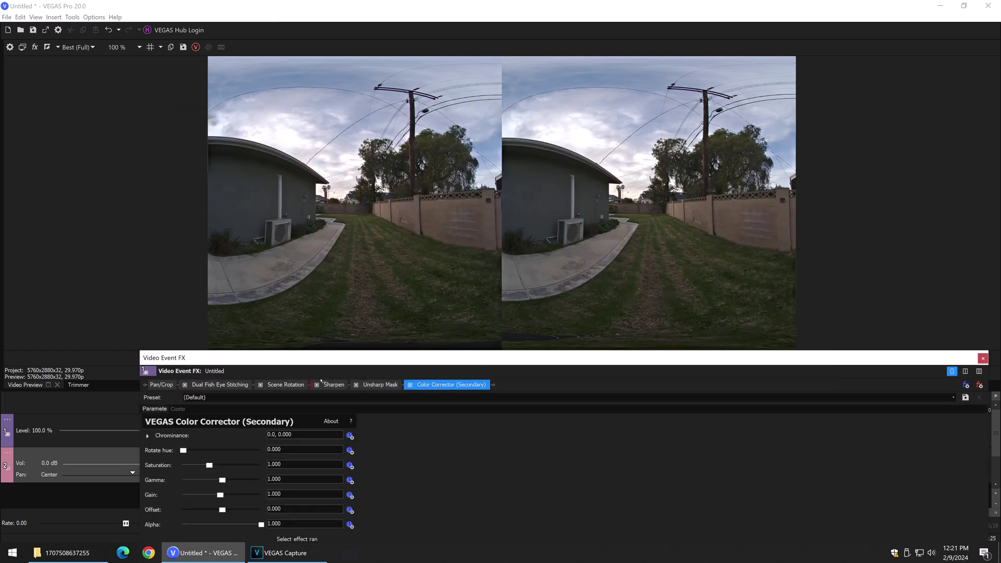
Step: Move the colour corrector between Scene Rotation and Sharpen and set Saturation to 1.535
{"action": "left_click_drag", "start_coordinate": [320, 381], "coordinate": [321, 384]}
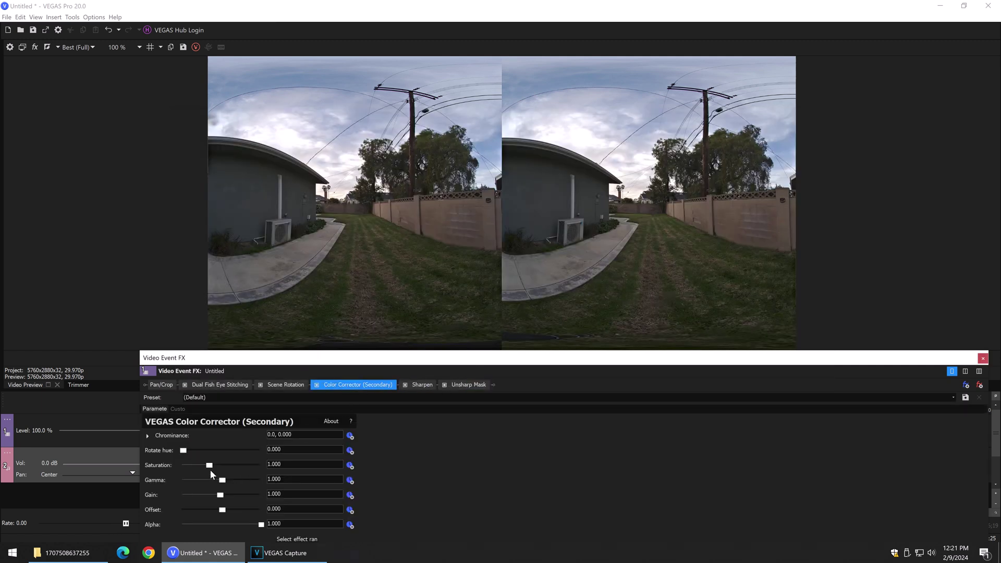
{"action": "left_click", "coordinate": [225, 463]}
{"action": "left_click", "coordinate": [982, 358]}
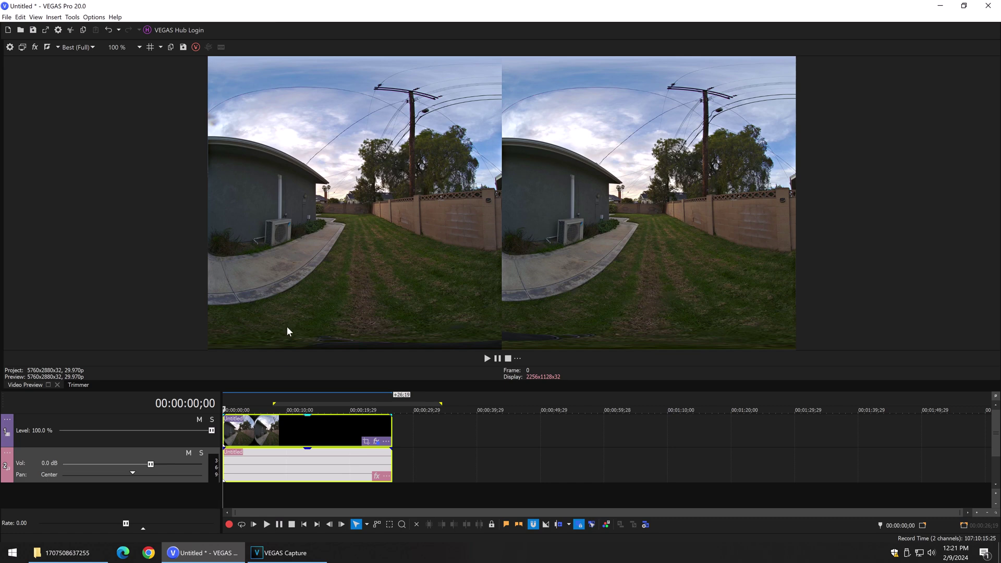
{"action": "left_click", "coordinate": [376, 442]}
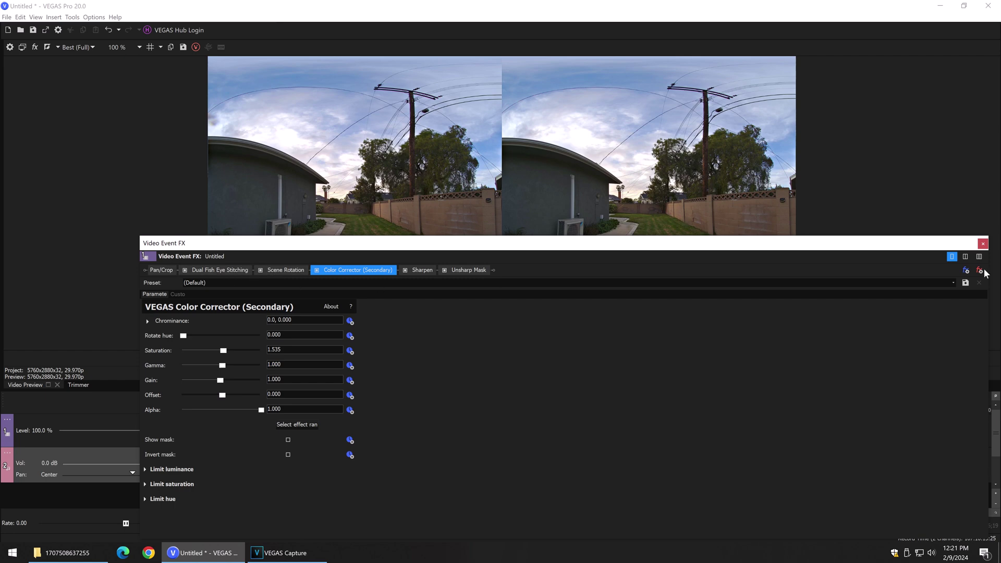
{"action": "left_click", "coordinate": [983, 243]}
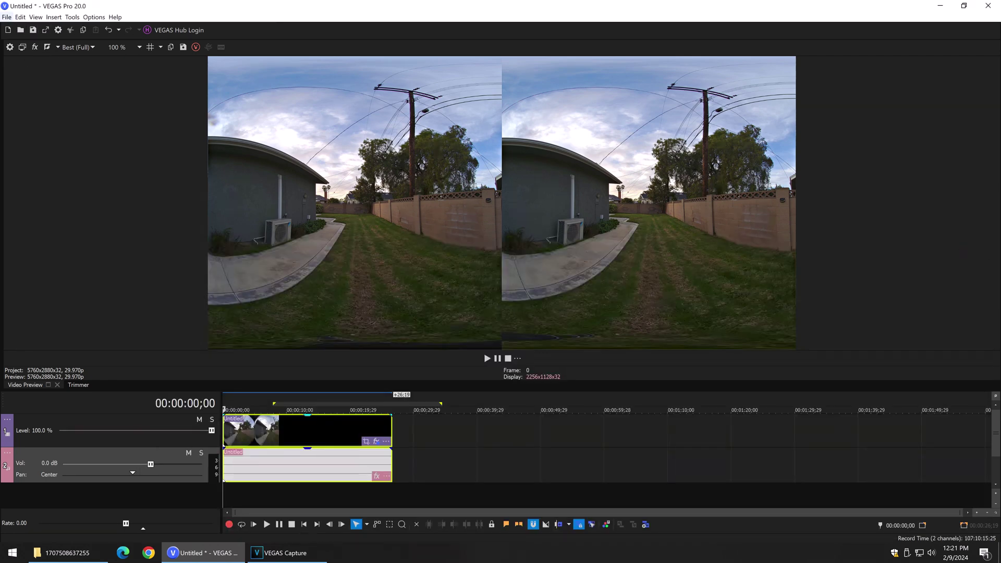
Step: Render the project as 'step 2.avi' with the uncompressed 29.970 fps template
{"action": "left_click", "coordinate": [6, 18]}
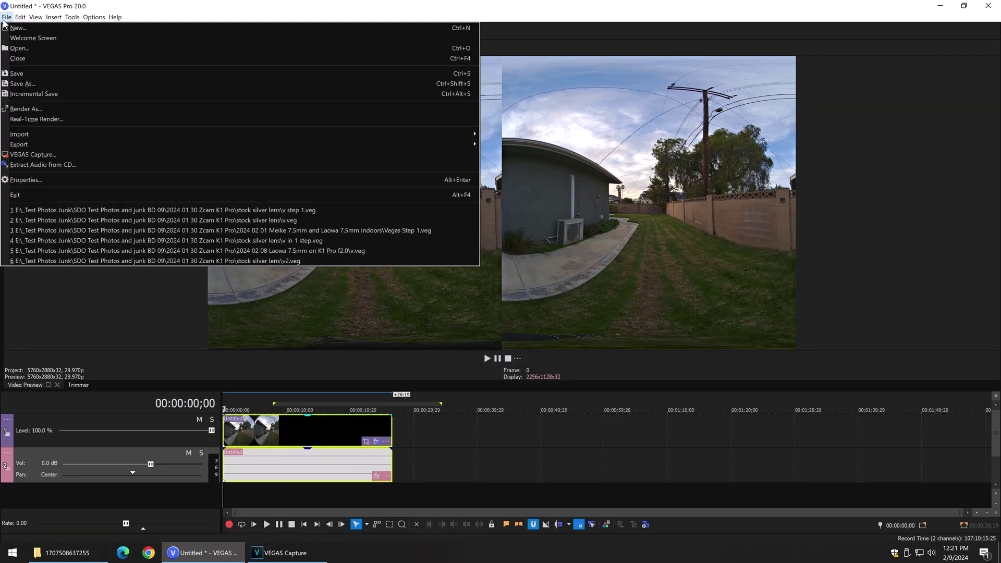
{"action": "left_click", "coordinate": [61, 111]}
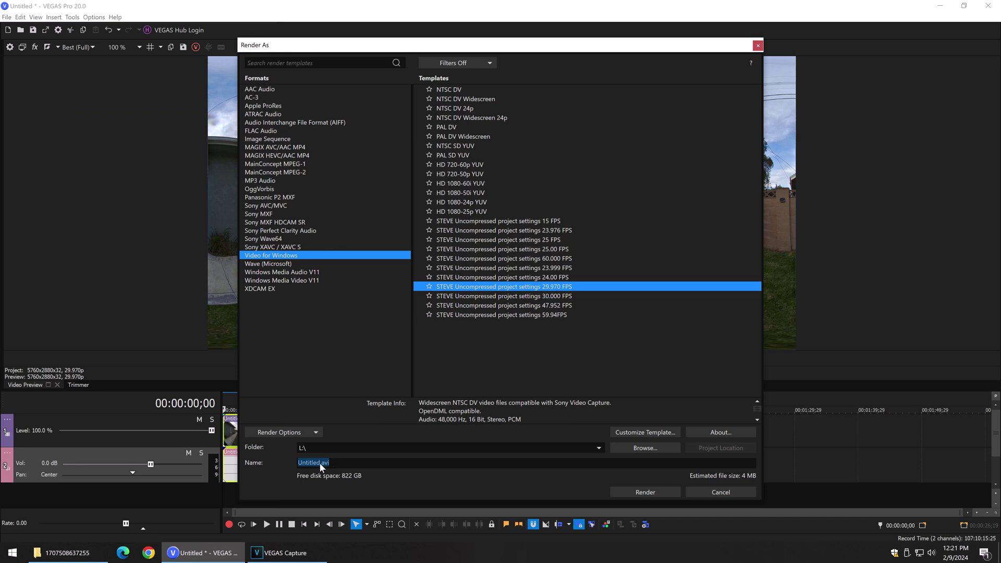
{"action": "key", "text": "shift+Home"}
{"action": "type", "text": "step 2"}
{"action": "left_click", "coordinate": [670, 492]}
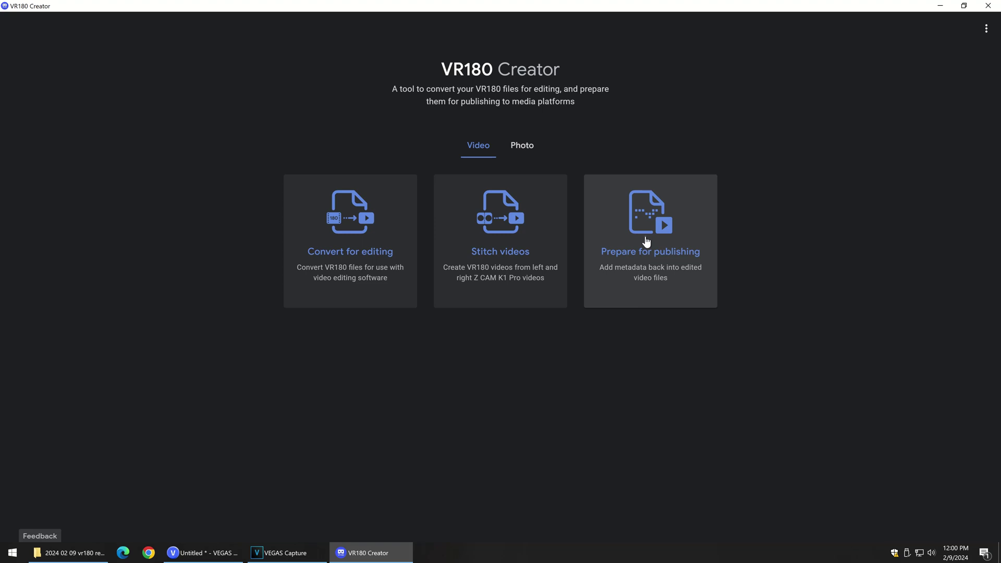
Step: Open VR180 Creator's Prepare for publishing page to add VR180 metadata to the rendered video
{"action": "left_click", "coordinate": [646, 242]}
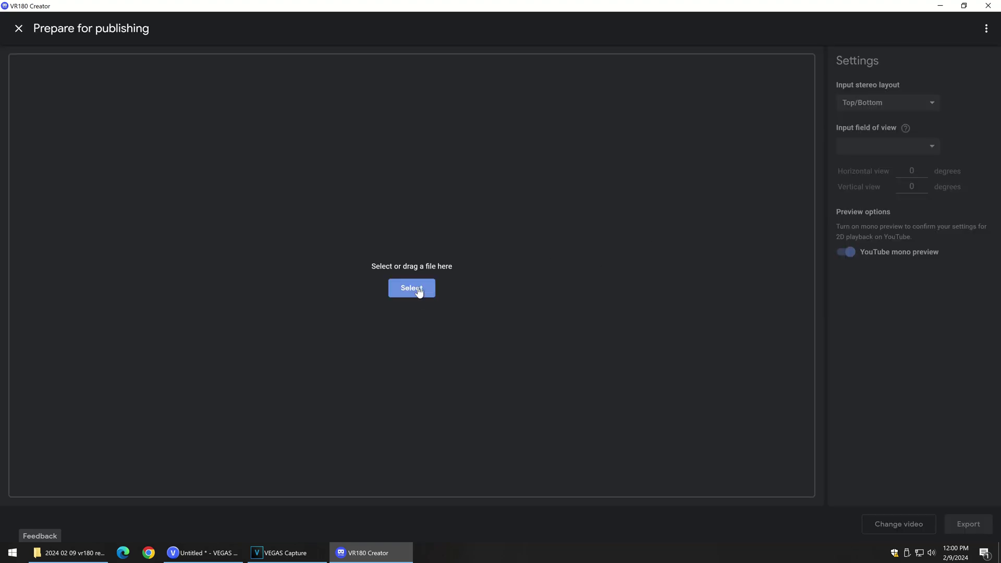